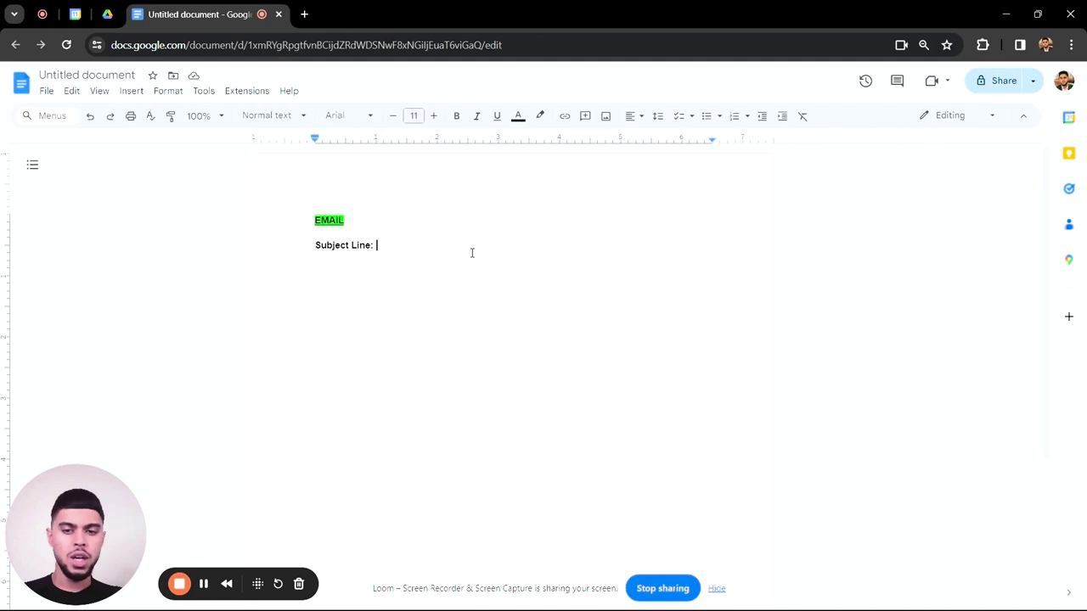
Step: Complete the subject line as "you won't believe this", fixing the typo, and start a new paragraph
{"action": "type", "text": "you w"}
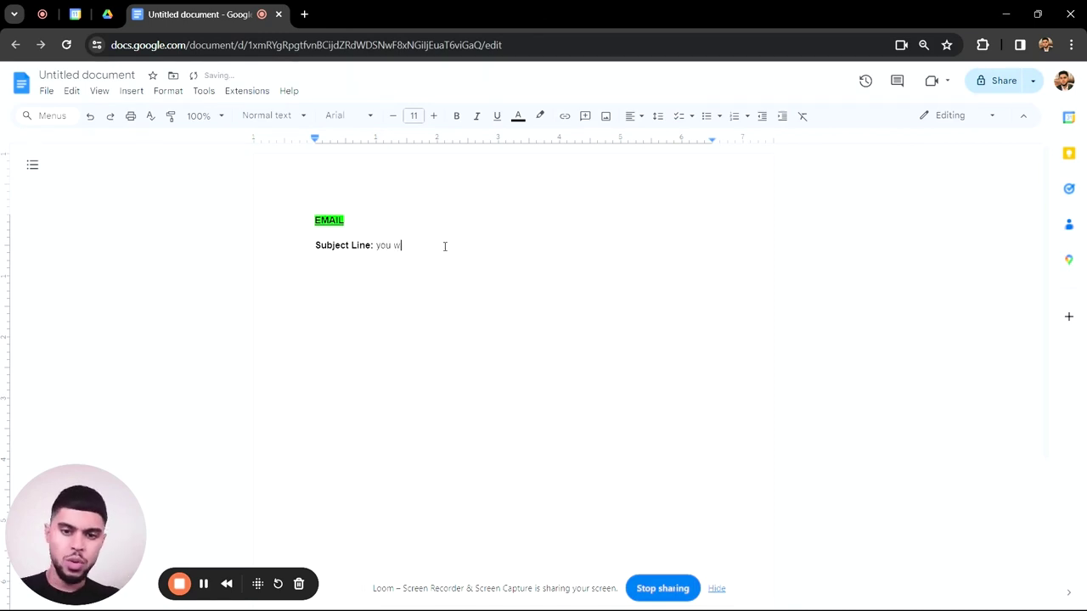
{"action": "type", "text": "on't believe thsi"}
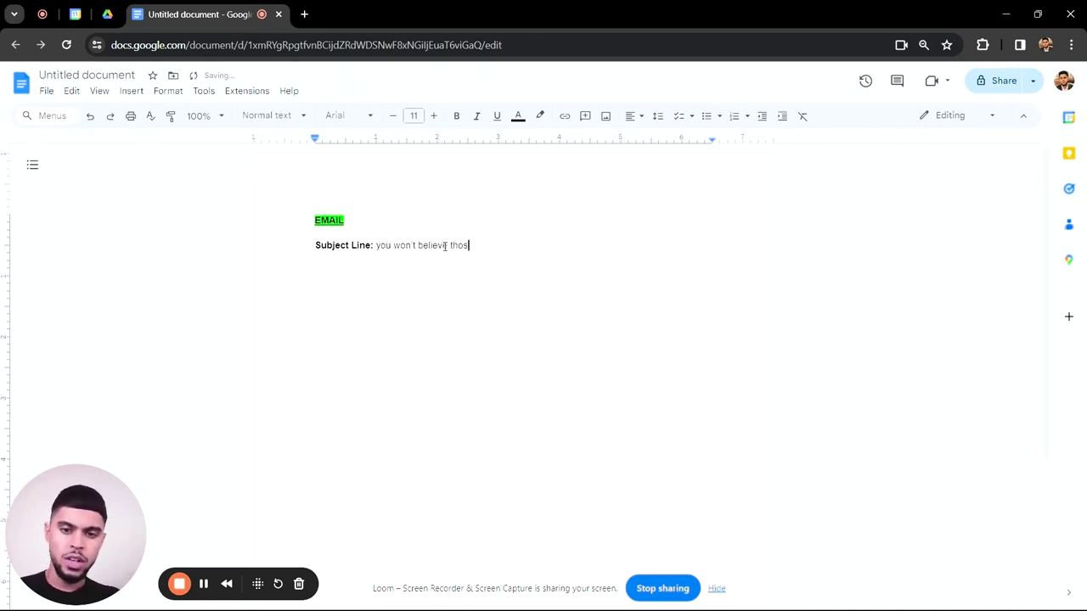
{"action": "key", "text": "BackSpace"}
{"action": "key", "text": "BackSpace"}
{"action": "type", "text": "is"}
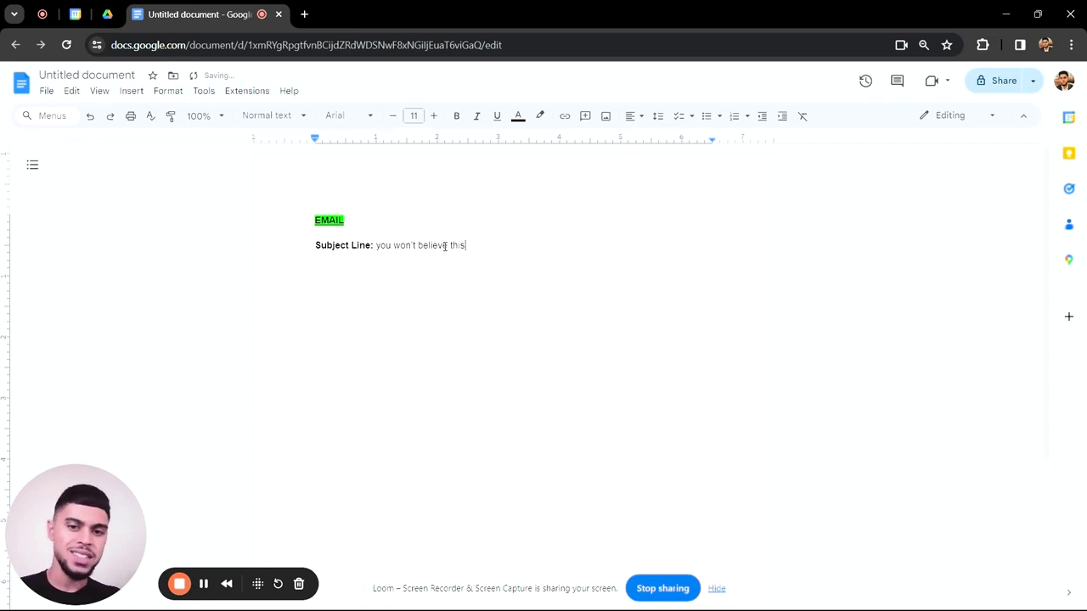
{"action": "key", "text": "Return"}
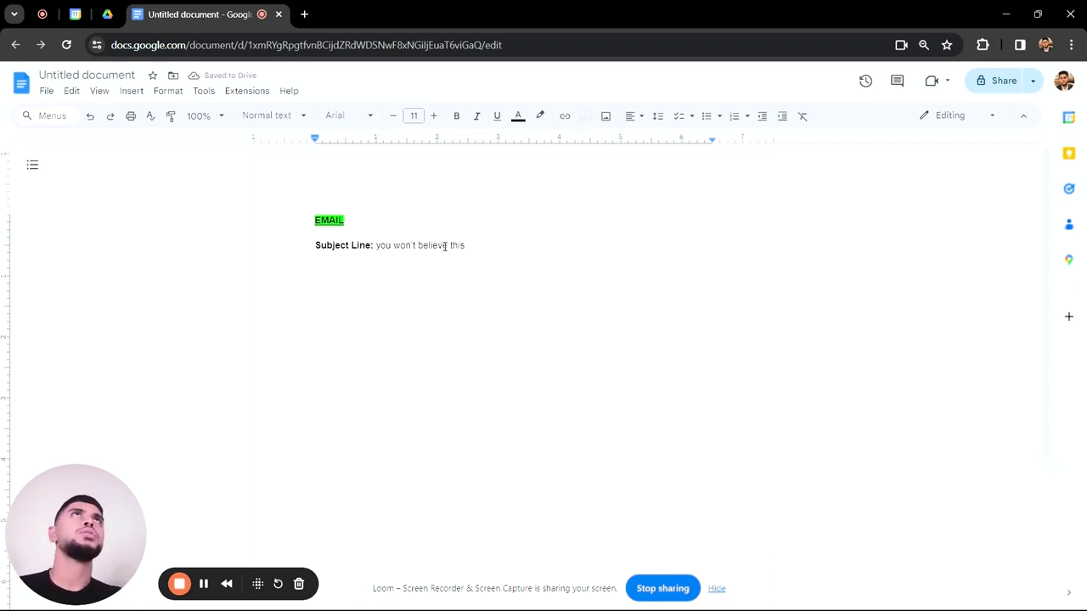
Step: Write the opening story lines about 2:12PM on a gloomy February Monday, hunched at a work desk
{"action": "type", "text": "It was "}
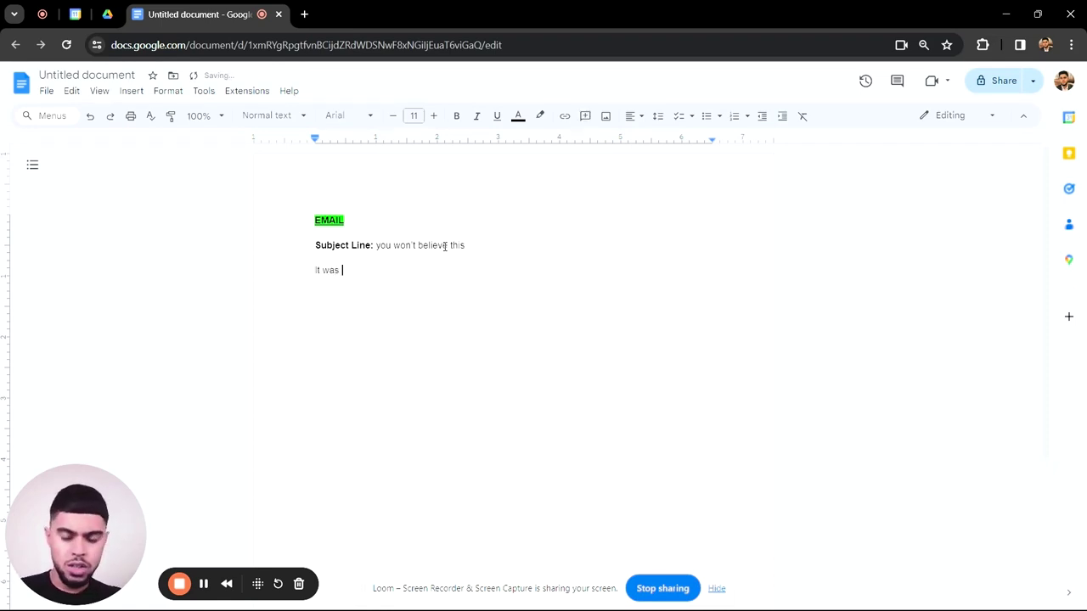
{"action": "type", "text": "2 12PM "}
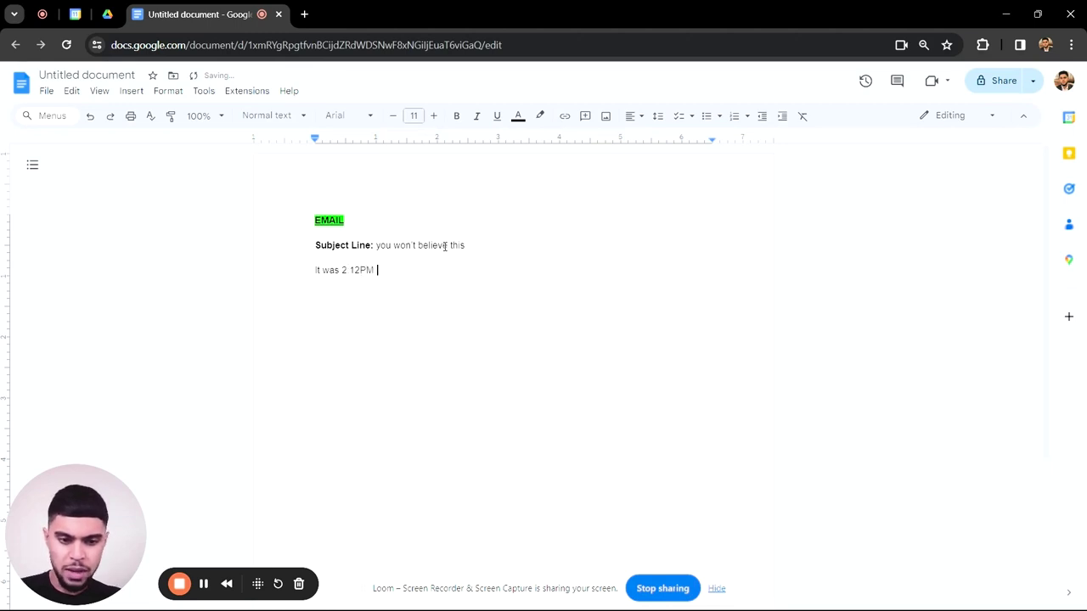
{"action": "type", "text": "on a gloomy Mond"}
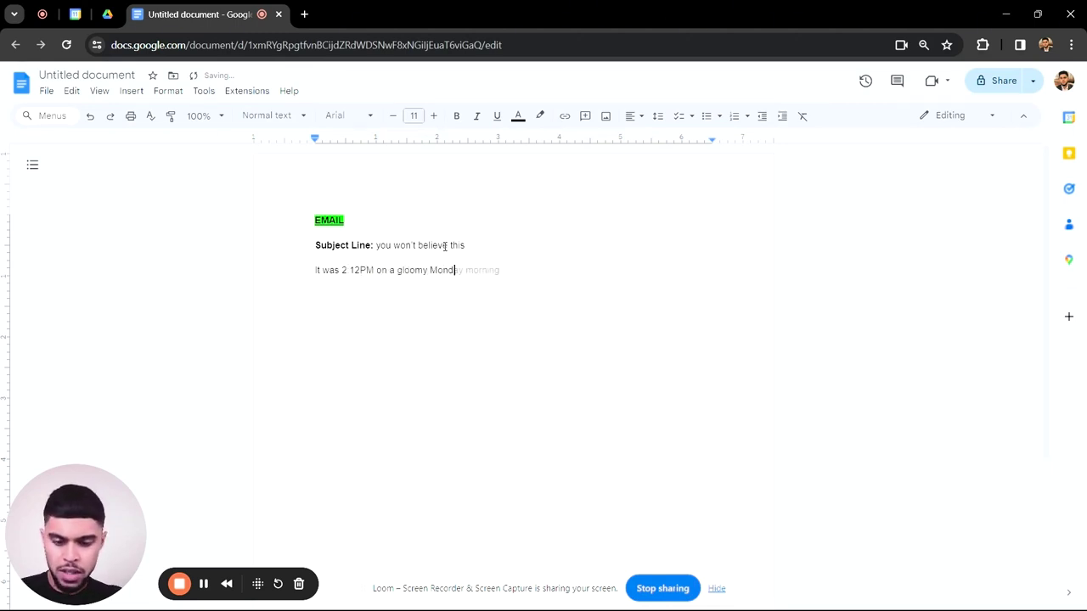
{"action": "type", "text": "ay afternoon in "}
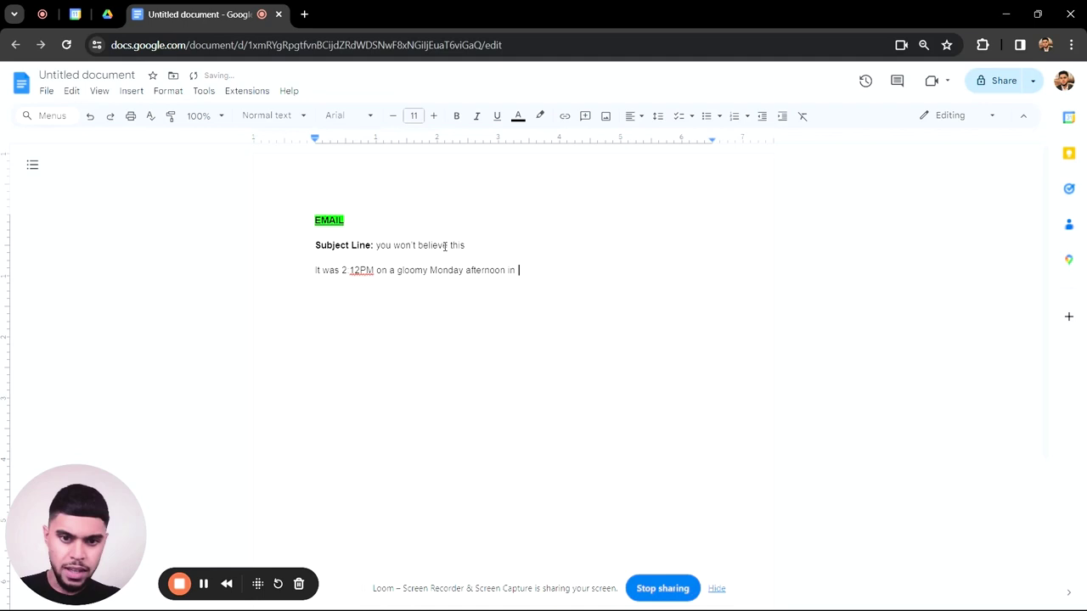
{"action": "type", "text": "February"}
{"action": "key", "text": "Return"}
{"action": "type", "text": "I sat hu"}
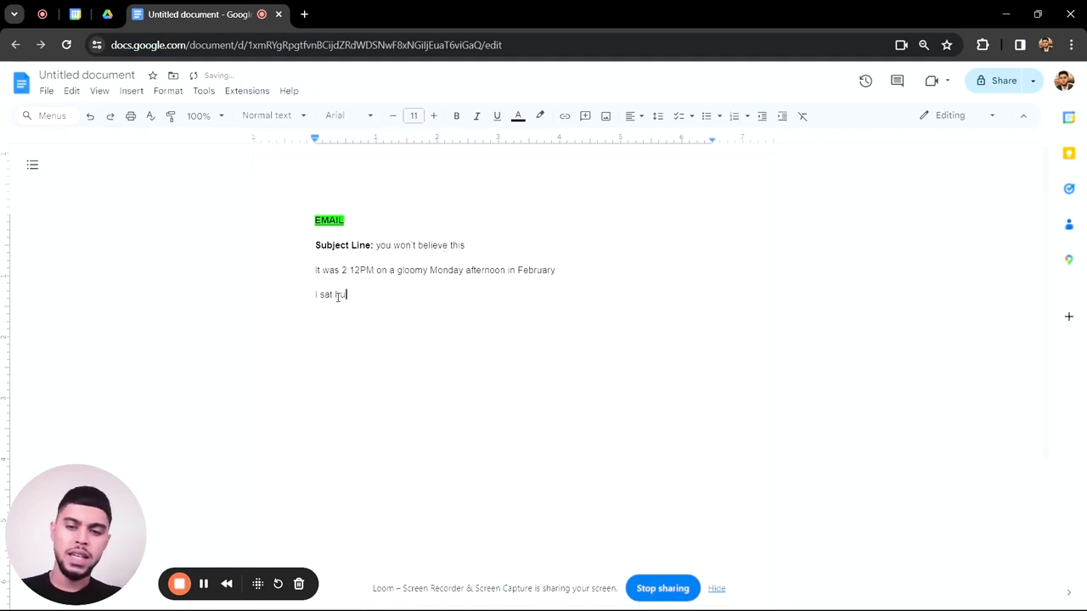
{"action": "type", "text": "nched over at my "}
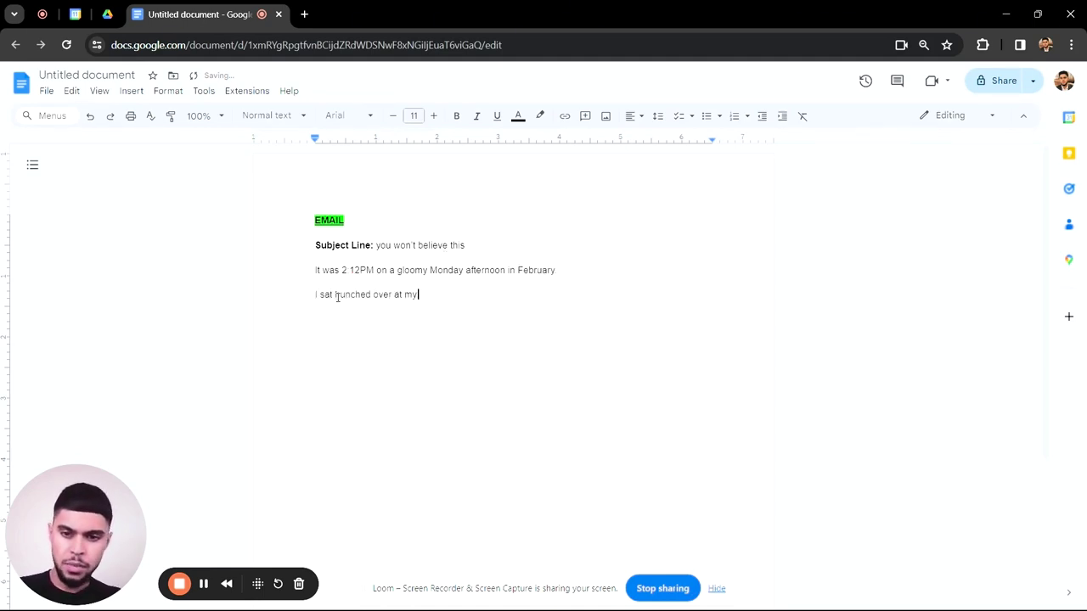
{"action": "type", "text": "work desk. afte"}
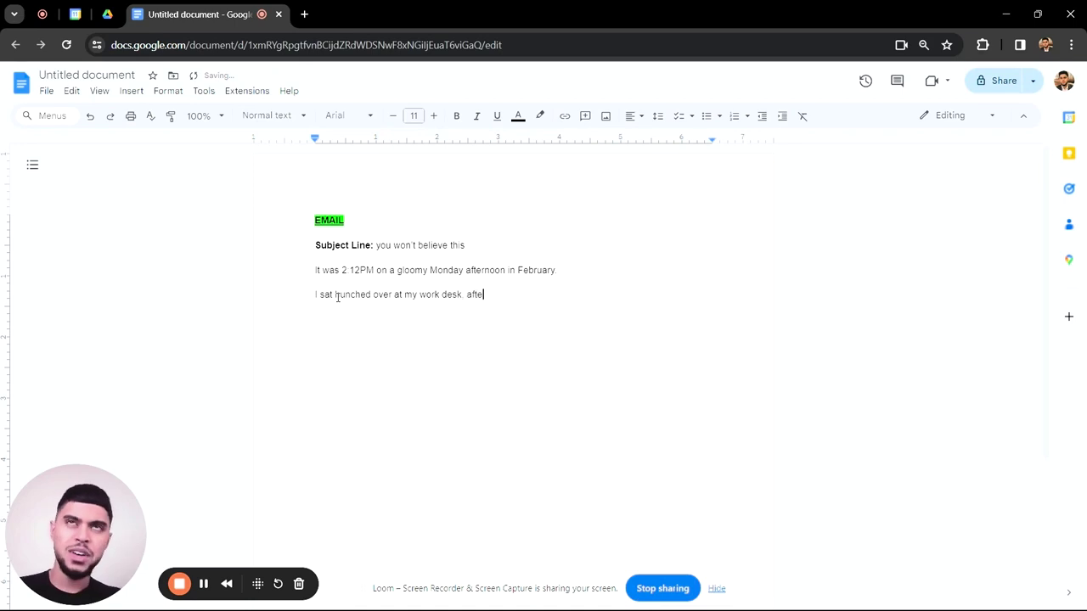
{"action": "type", "text": "r one of those p"}
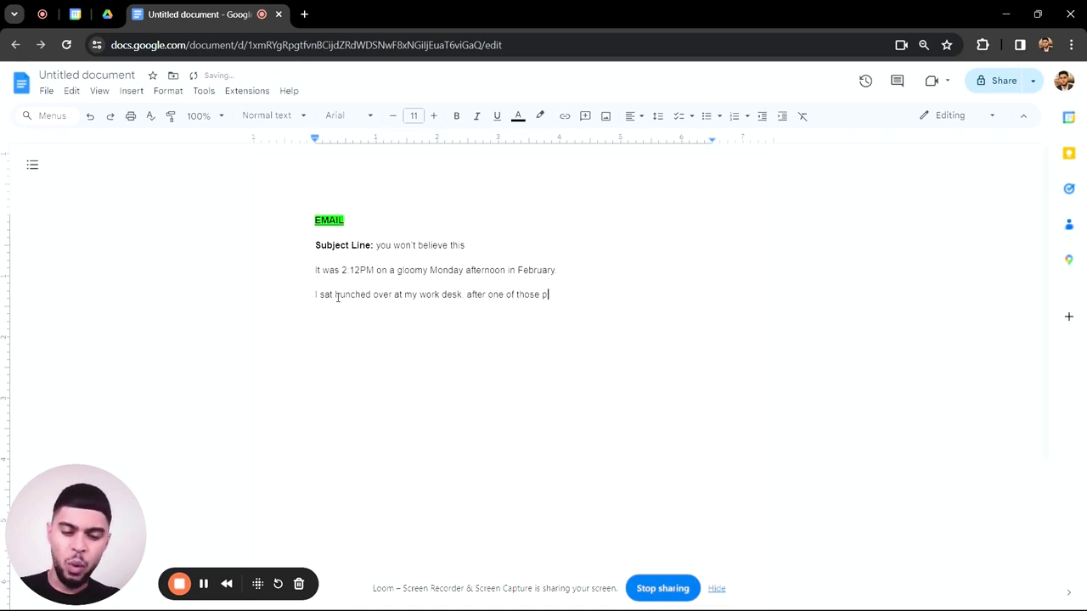
{"action": "type", "text": "ointless team presen"}
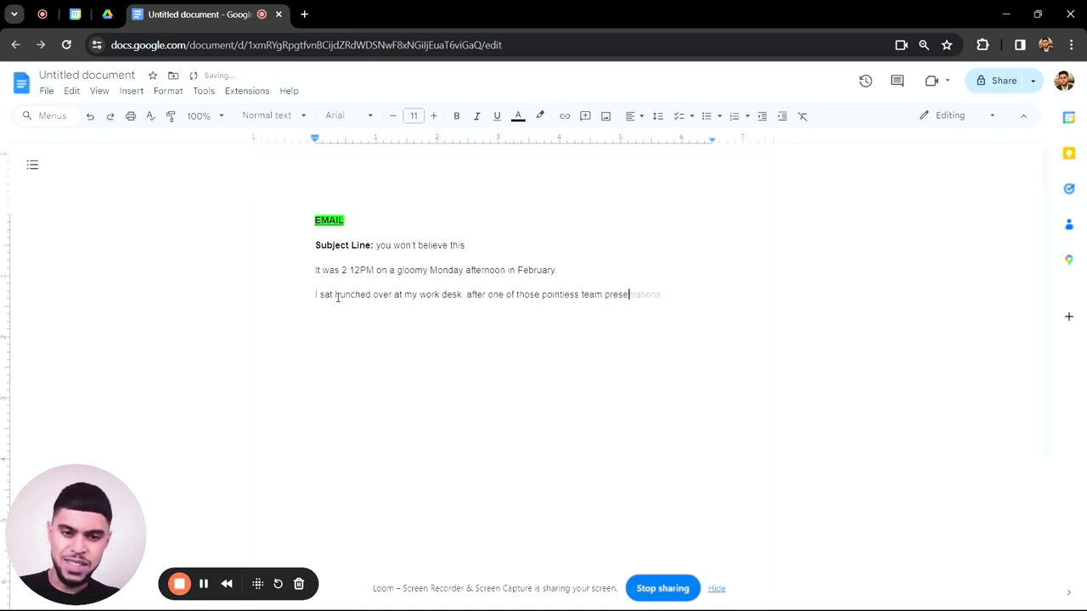
{"action": "type", "text": "tations."}
{"action": "key", "text": "Return"}
{"action": "type", "text": "Eyes glu"}
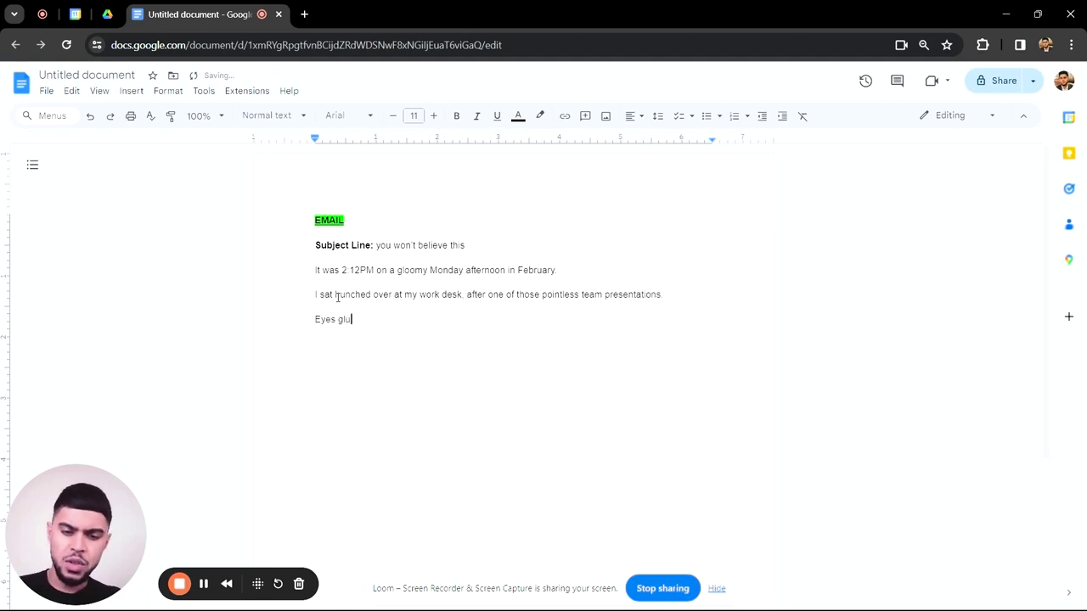
{"action": "type", "text": "ed to my monitor"}
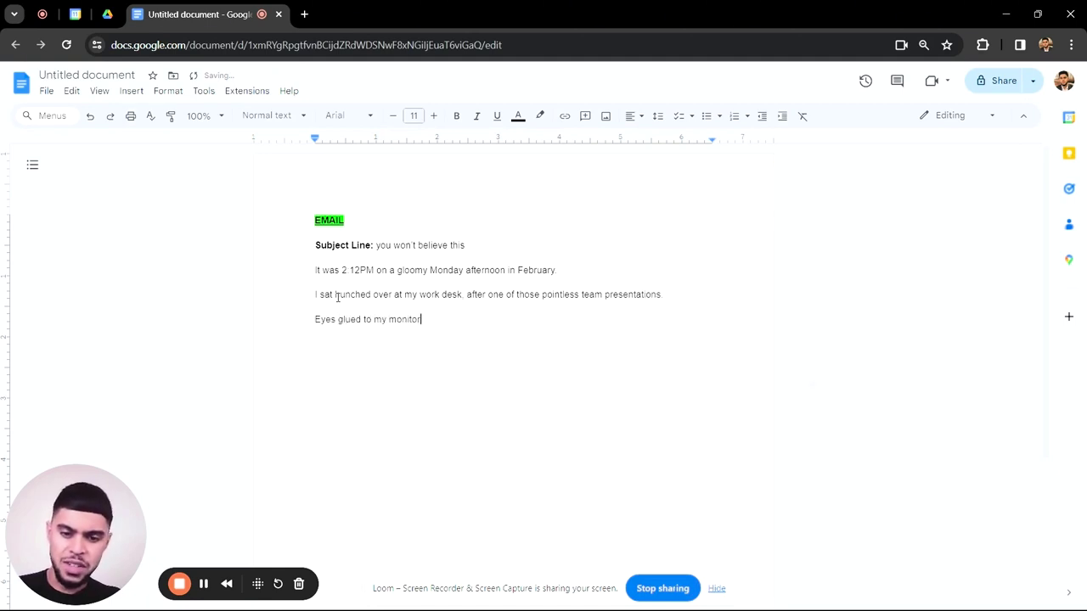
{"action": "type", "text": ", randomlyclic"}
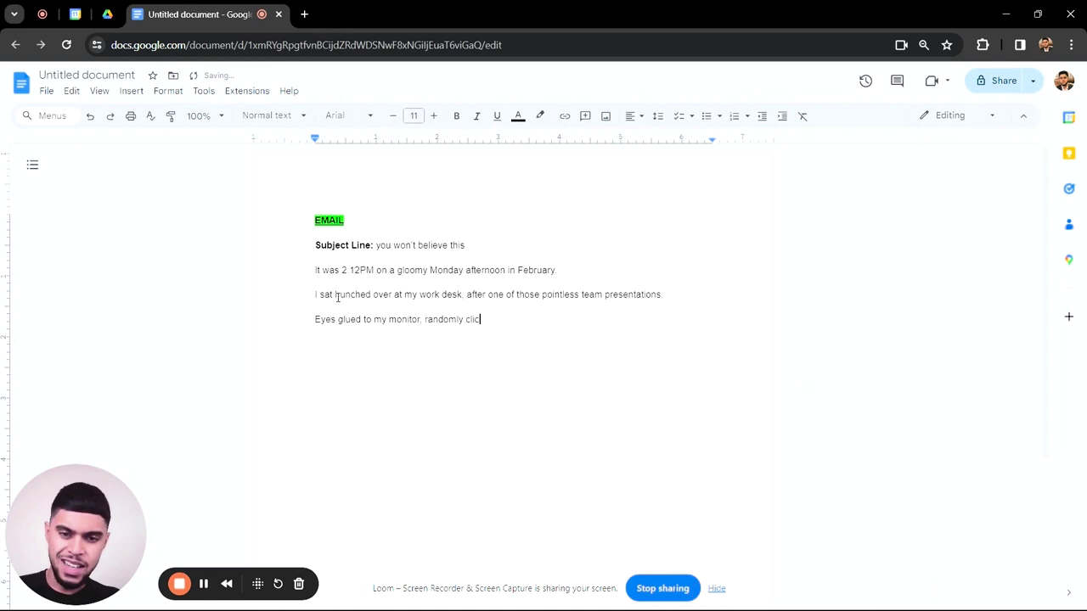
{"action": "type", "text": "king my mouse, pretendi"}
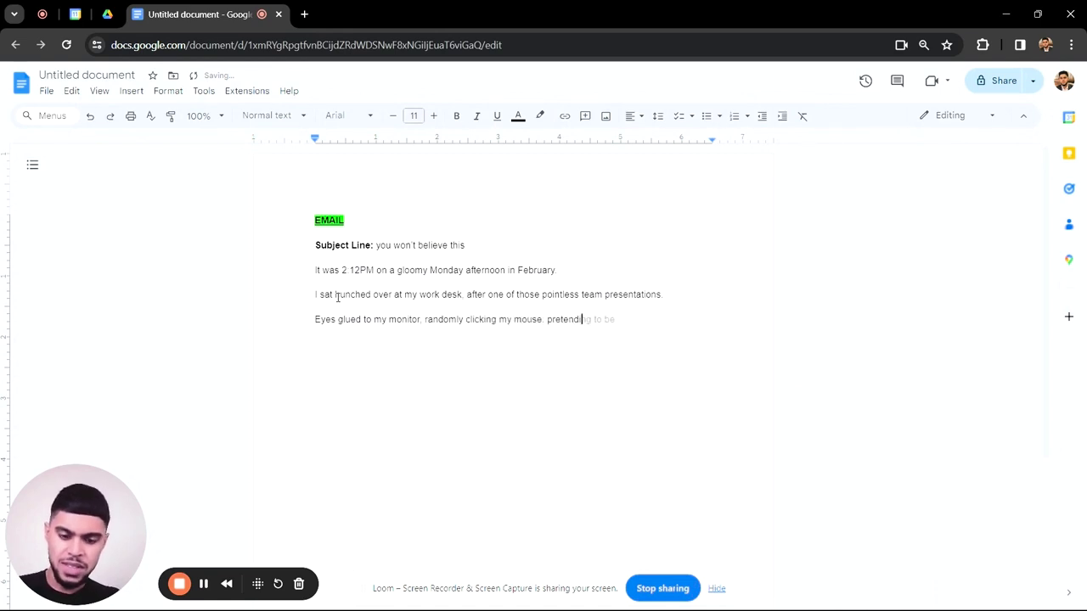
{"action": "type", "text": "ng to be busy"}
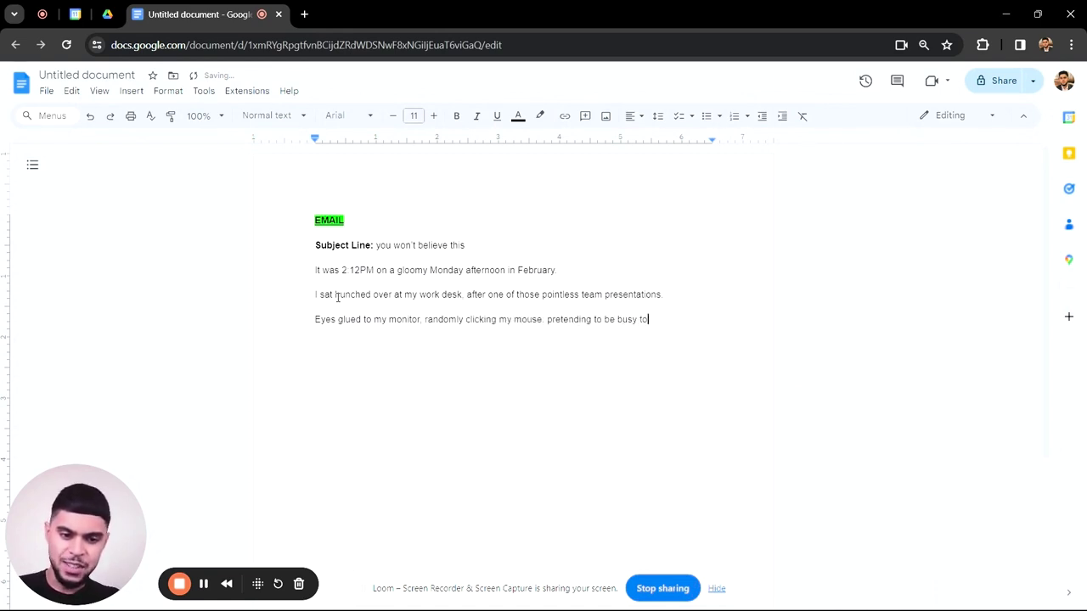
{"action": "type", "text": "tor doe"}
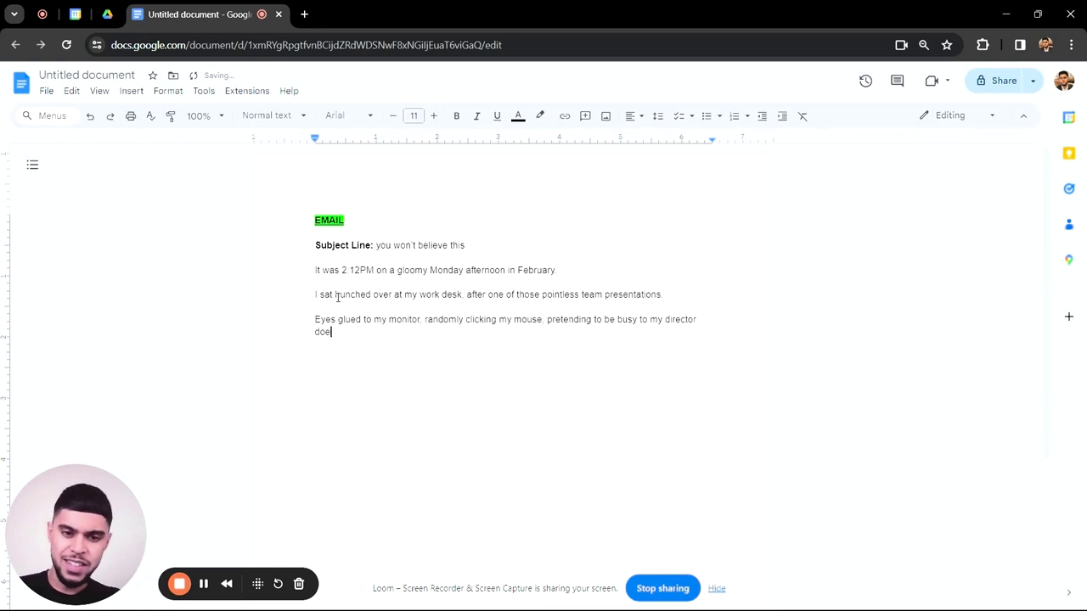
{"action": "type", "text": "sn't stickme with ano"}
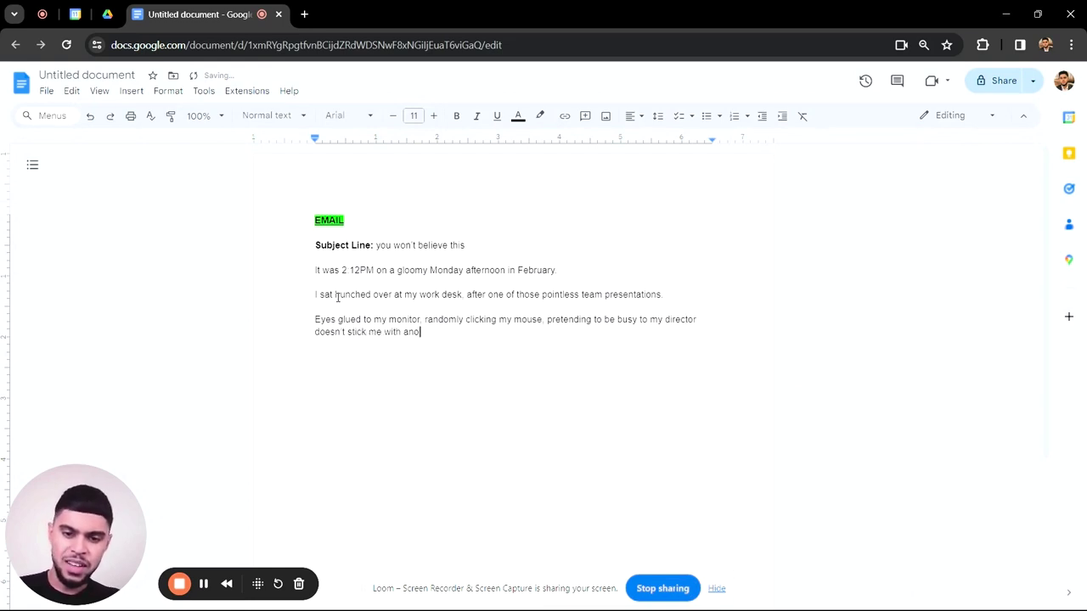
{"action": "type", "text": "'review' meeti"}
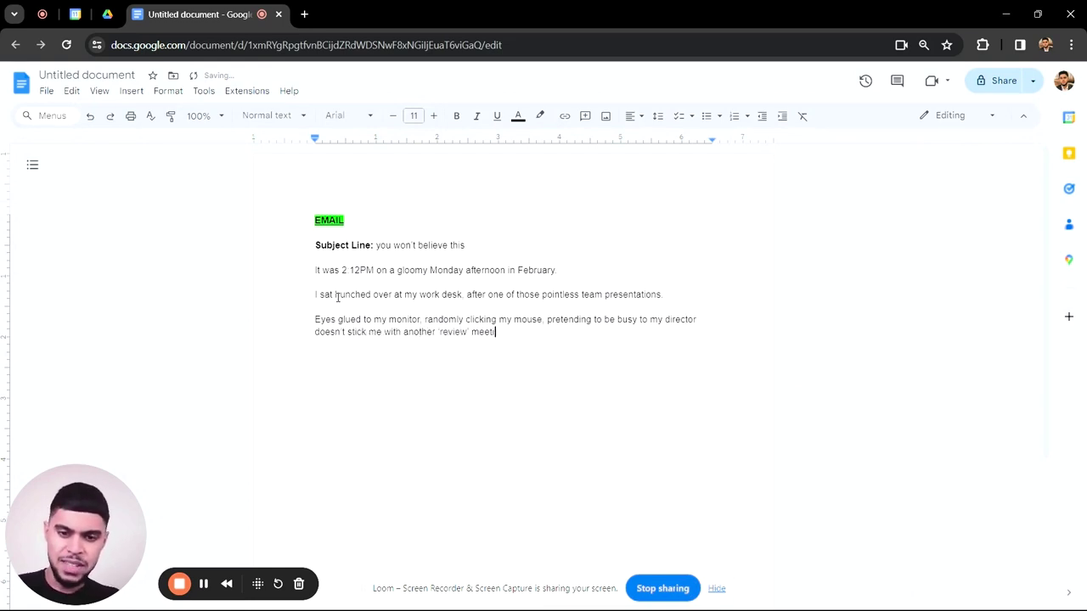
{"action": "type", "text": "'"}
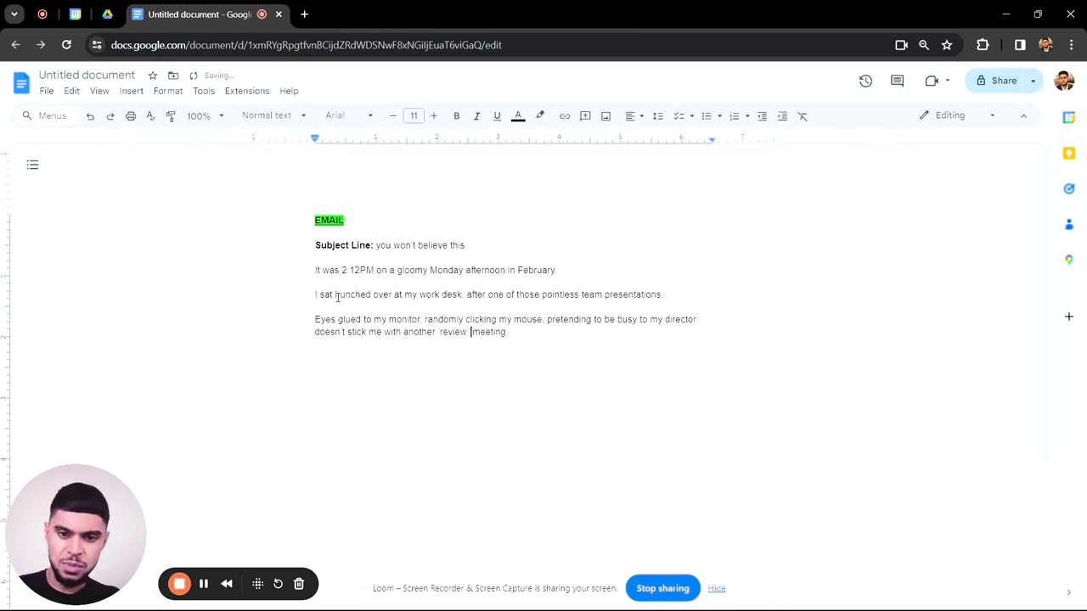
Step: End the sentence about dodging the "review" meeting with a full stop
{"action": "left_click", "coordinate": [520, 334]}
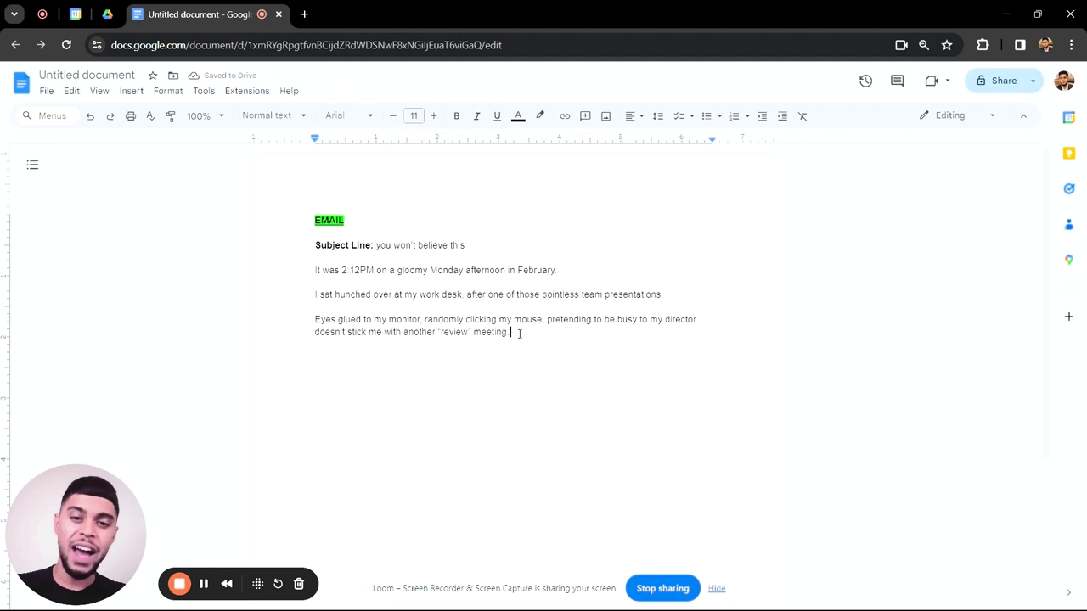
{"action": "type", "text": "."}
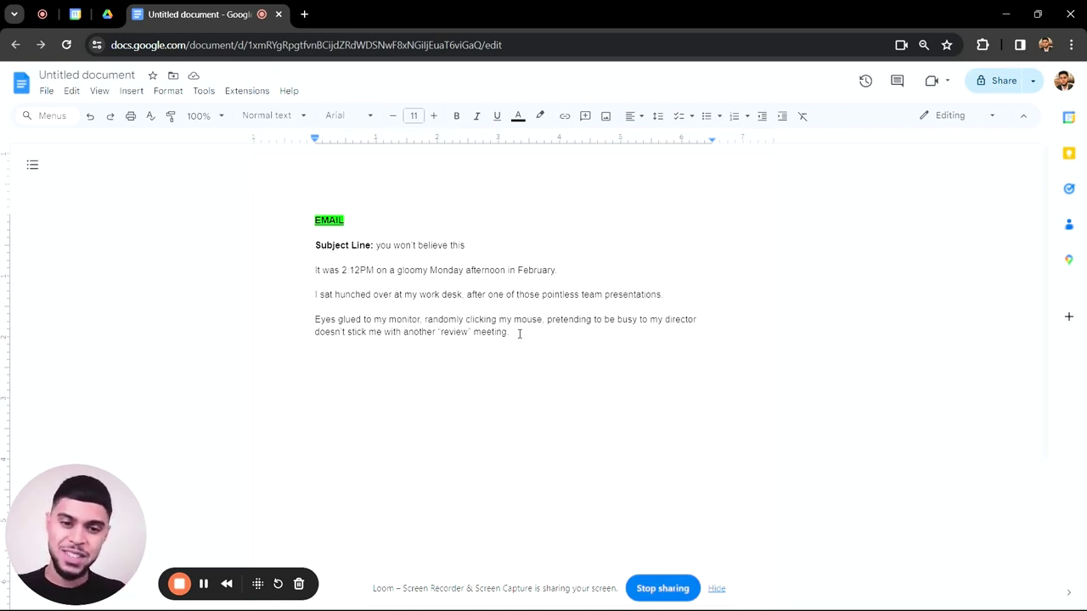
Step: Add a paragraph about finishing work in 2 hours and searching Alibaba for blue-tick suppliers
{"action": "key", "text": "Return"}
{"action": "key", "text": "Return"}
{"action": "type", "text": "I usually"}
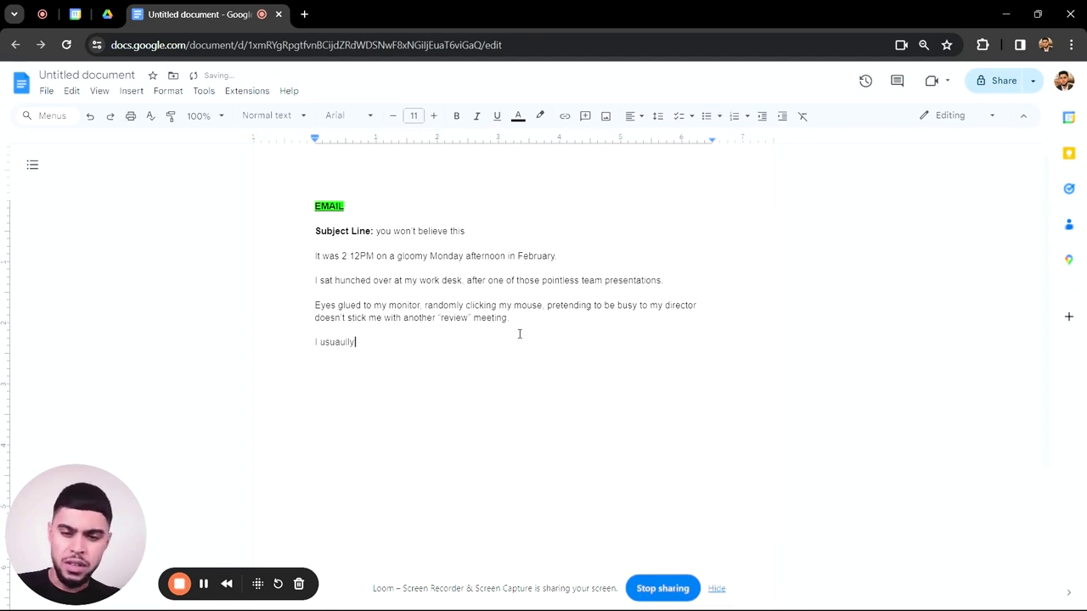
{"action": "type", "text": " finished my work "}
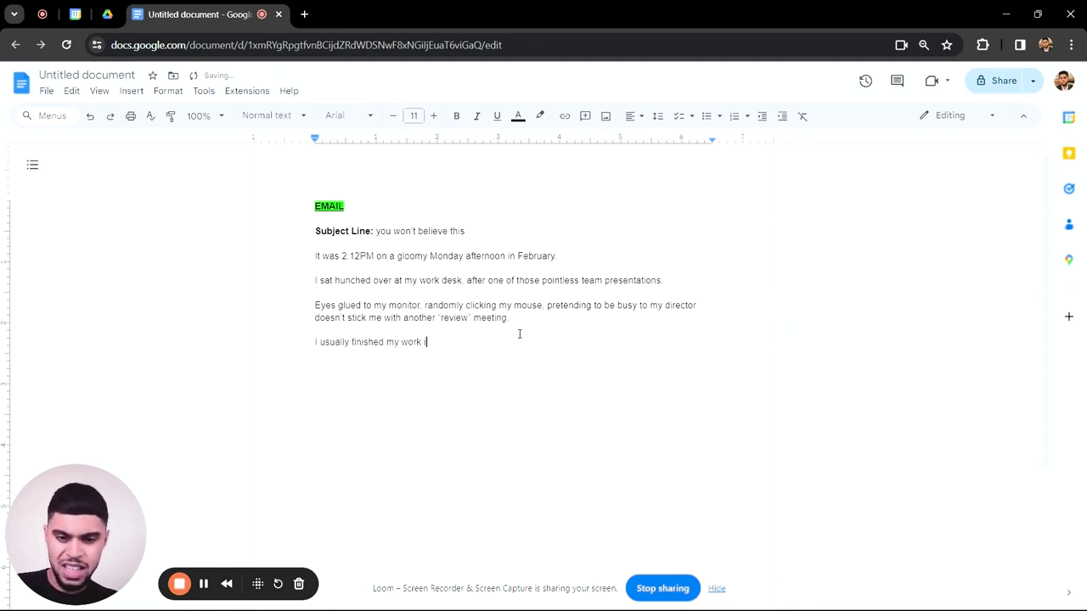
{"action": "type", "text": "in less than 2 ho"}
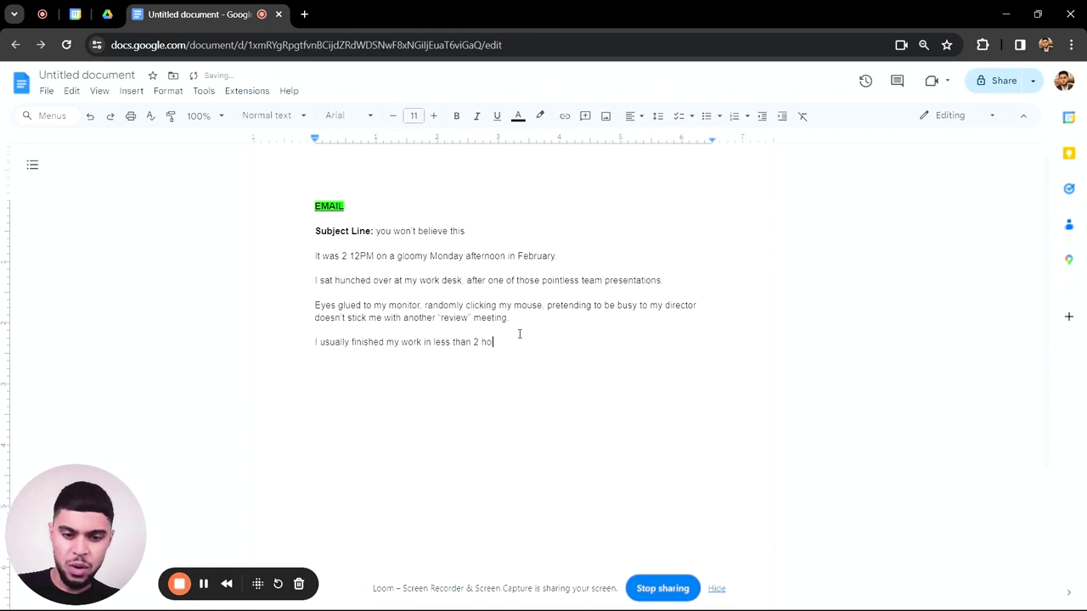
{"action": "type", "text": "urs so I could spend"}
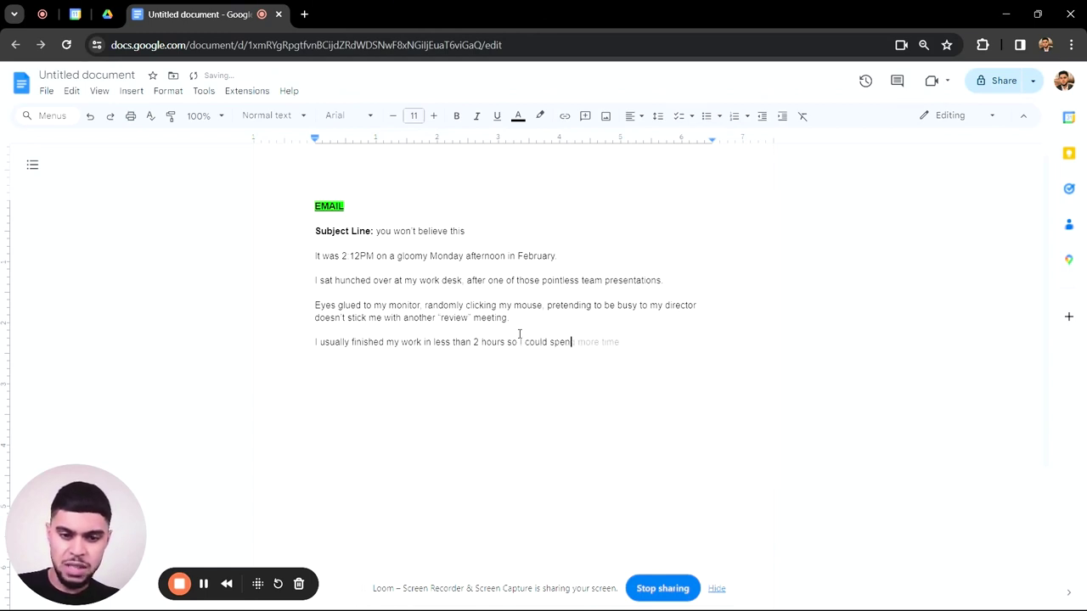
{"action": "type", "text": " the rest of my"}
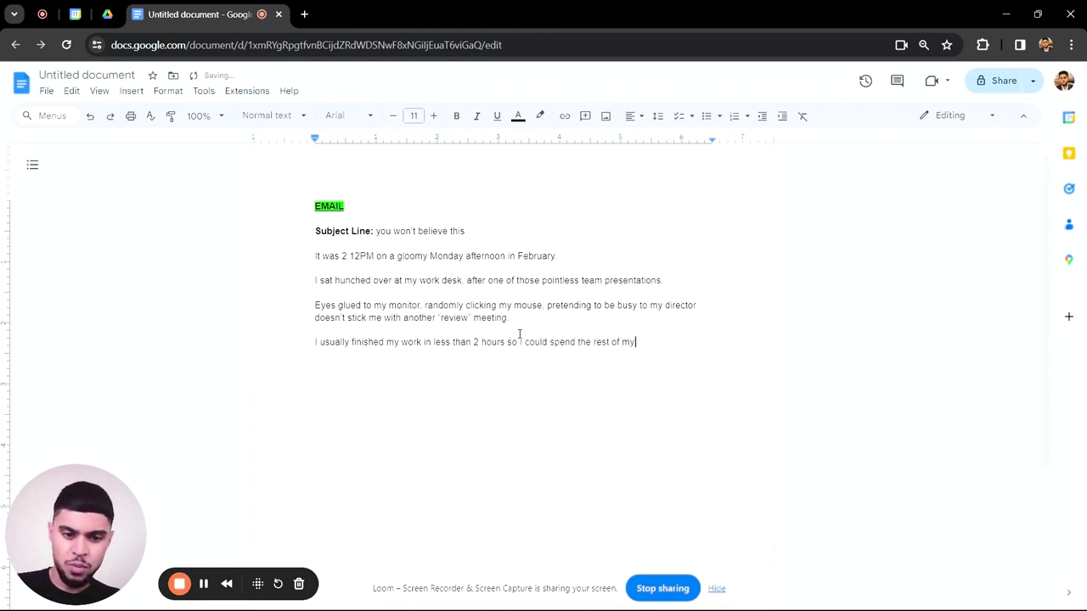
{"action": "type", "text": " day secretly brow"}
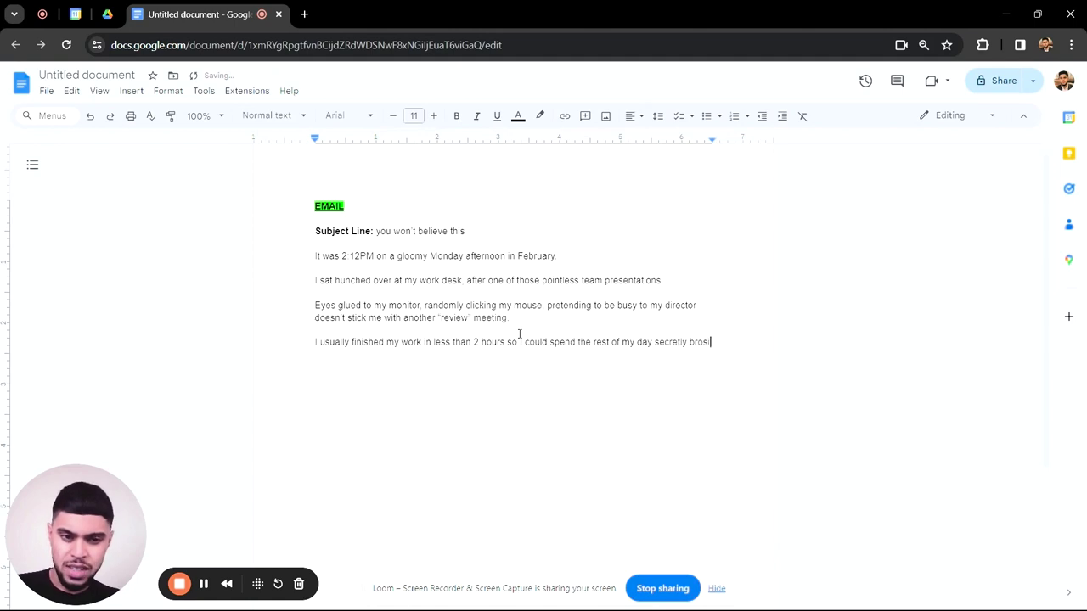
{"action": "type", "text": "sing through Alibaba. se"}
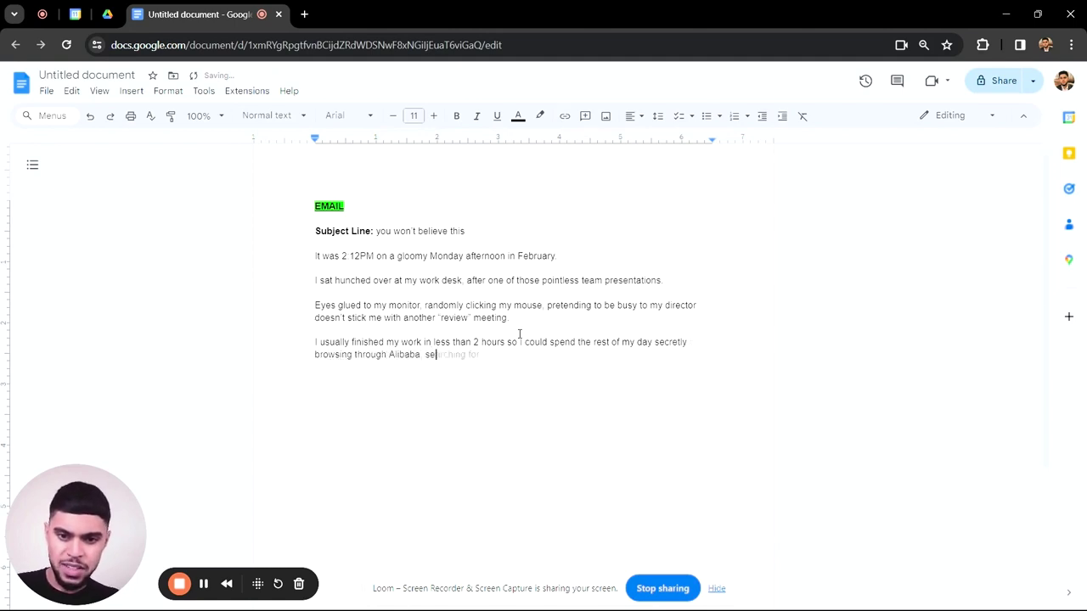
{"action": "type", "text": "arch"}
{"action": "key", "text": "Tab"}
{"action": "type", "text": "blue-"}
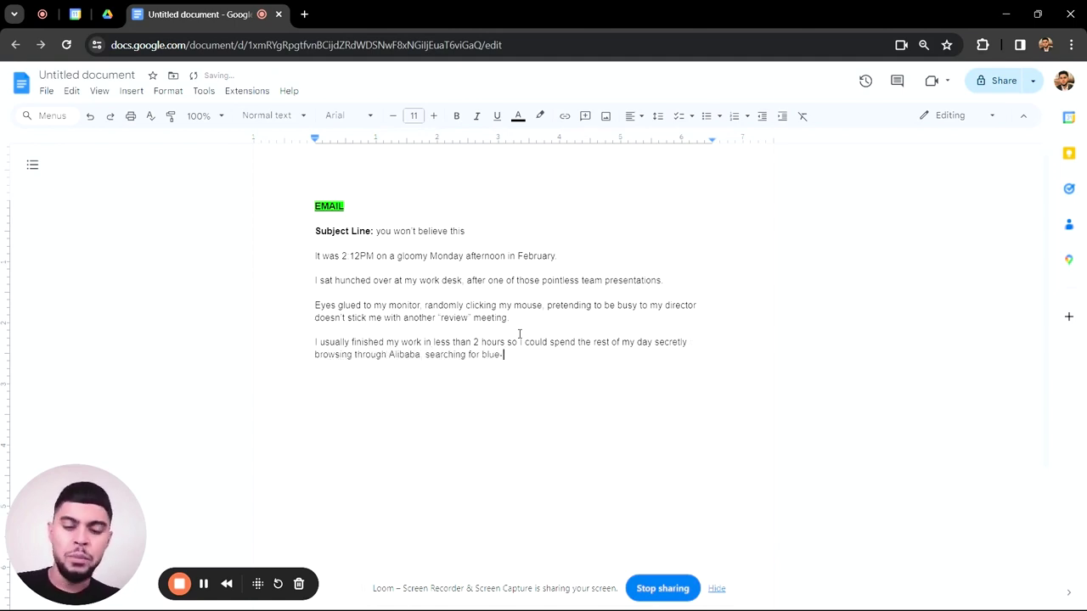
{"action": "type", "text": "tick suppliers."}
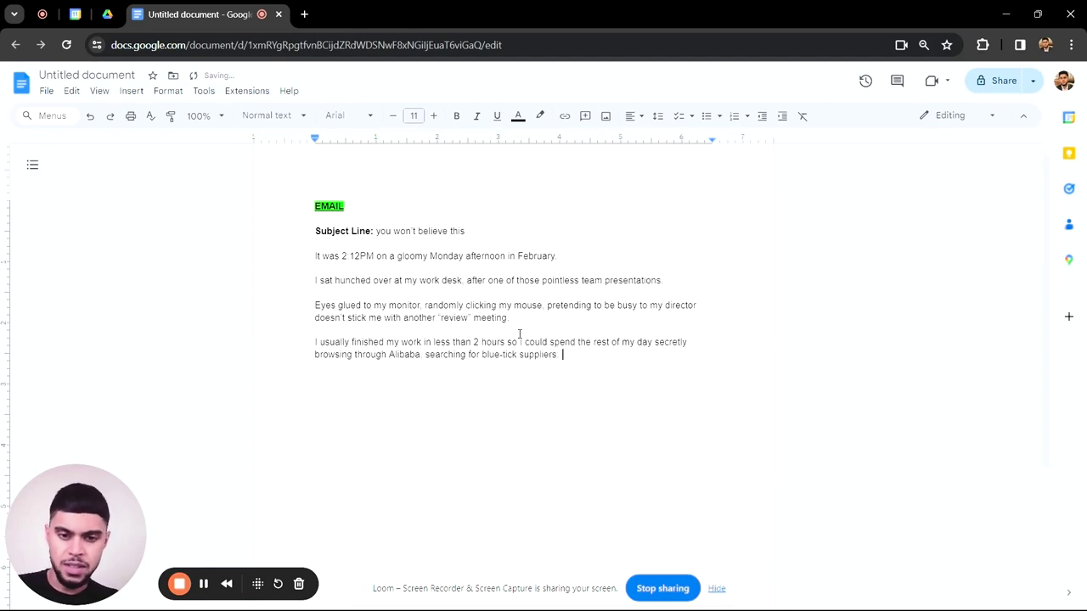
{"action": "key", "text": "Return"}
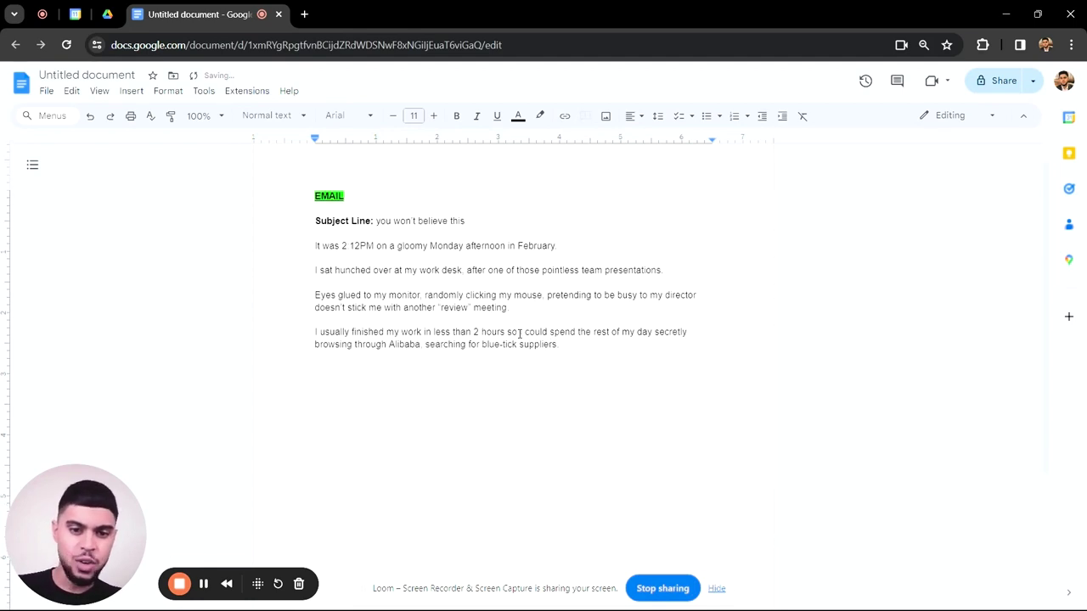
Step: Add paragraphs on break-even ecom stores and the boss's extra spreadsheets in a lifeless office cubicle
{"action": "scroll", "coordinate": [520, 334], "scroll_direction": "down", "scroll_amount": 1}
{"action": "type", "text": "My eco"}
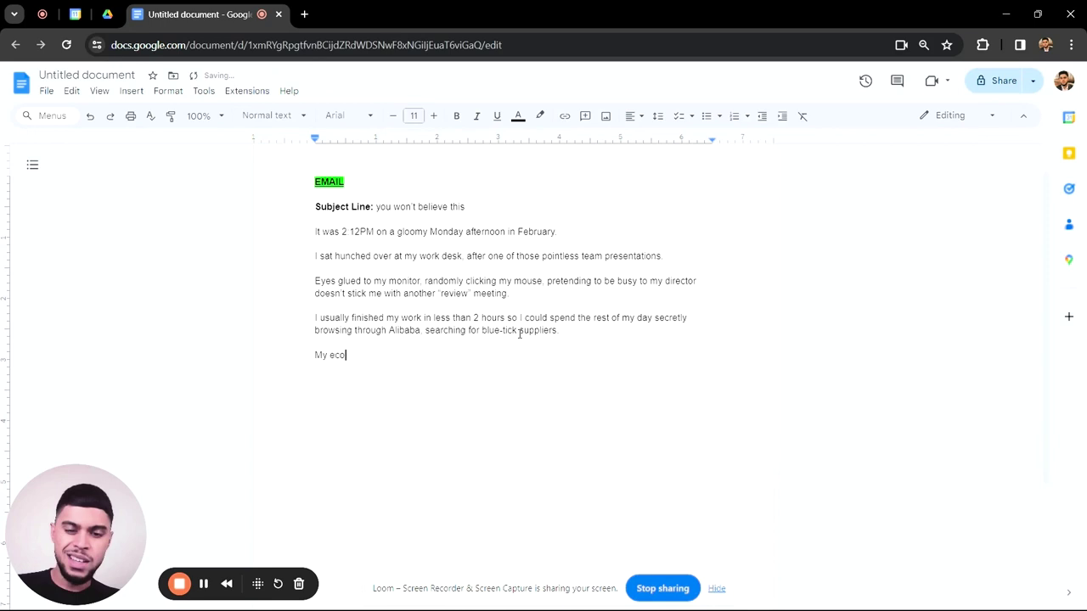
{"action": "type", "text": "m stores were"}
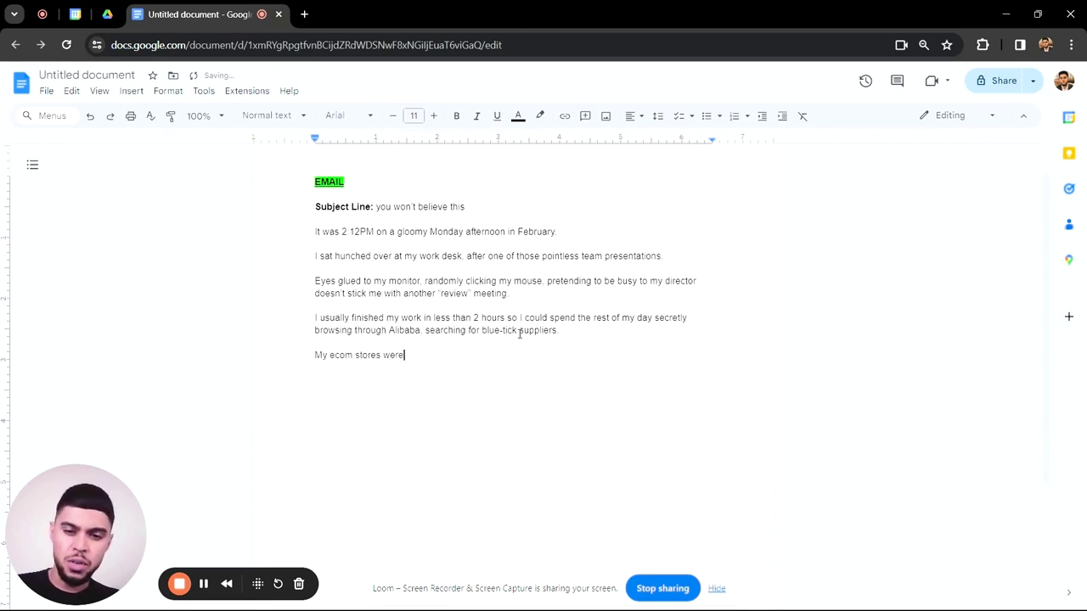
{"action": "type", "text": " running in the backg"}
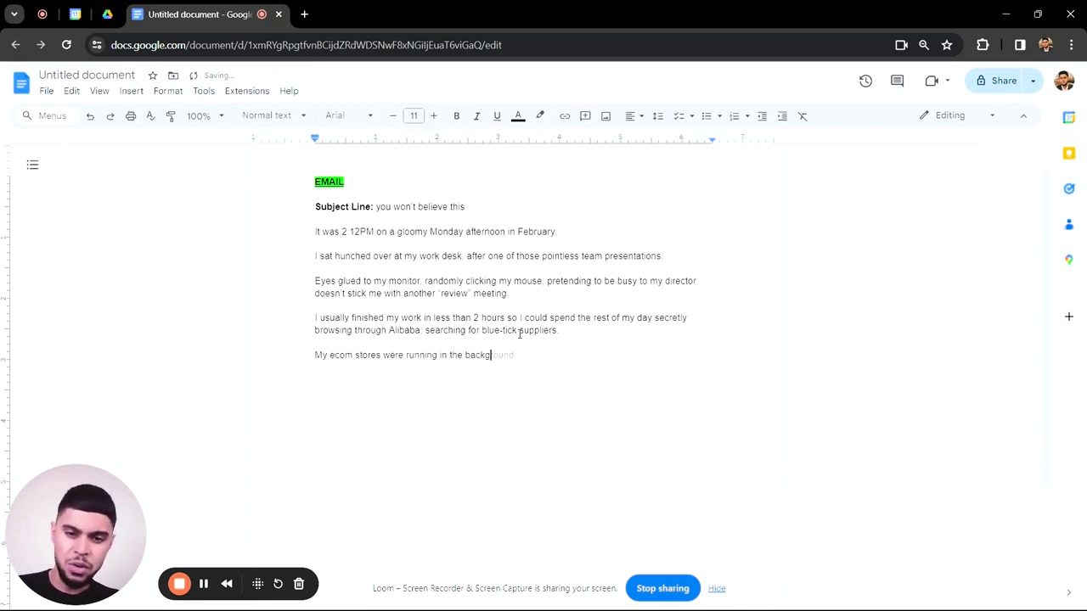
{"action": "type", "text": "round, but I couldn't even "}
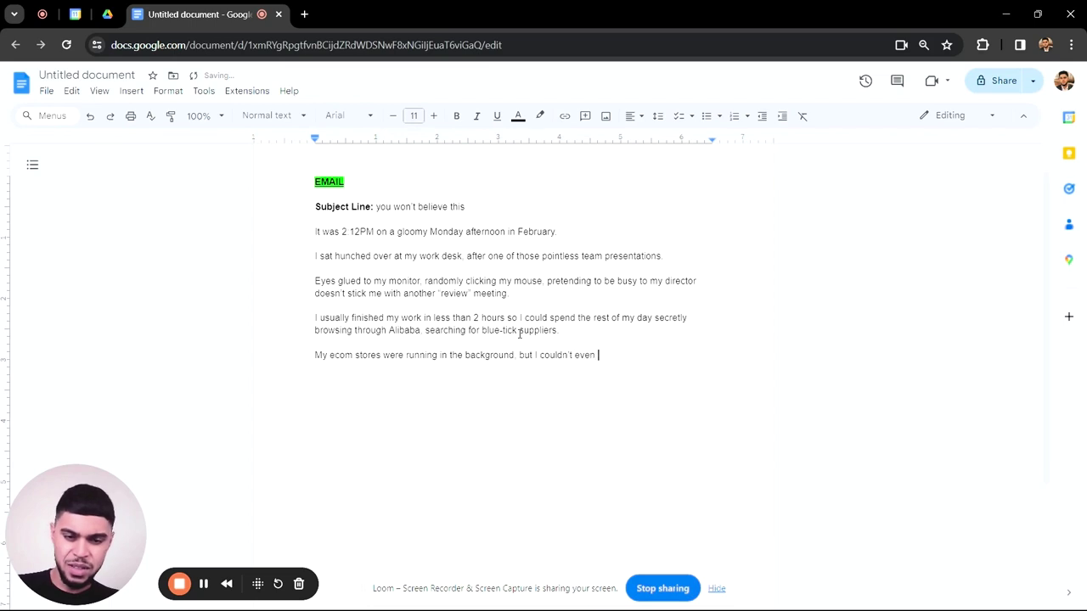
{"action": "type", "text": "pay for a Nandos with th"}
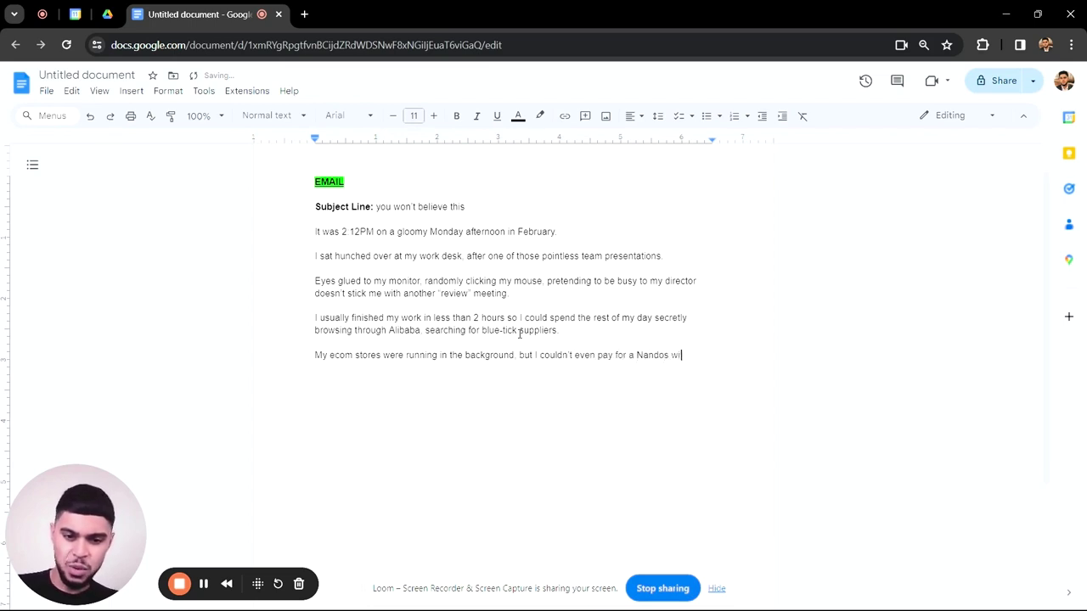
{"action": "type", "text": "ose break-even "}
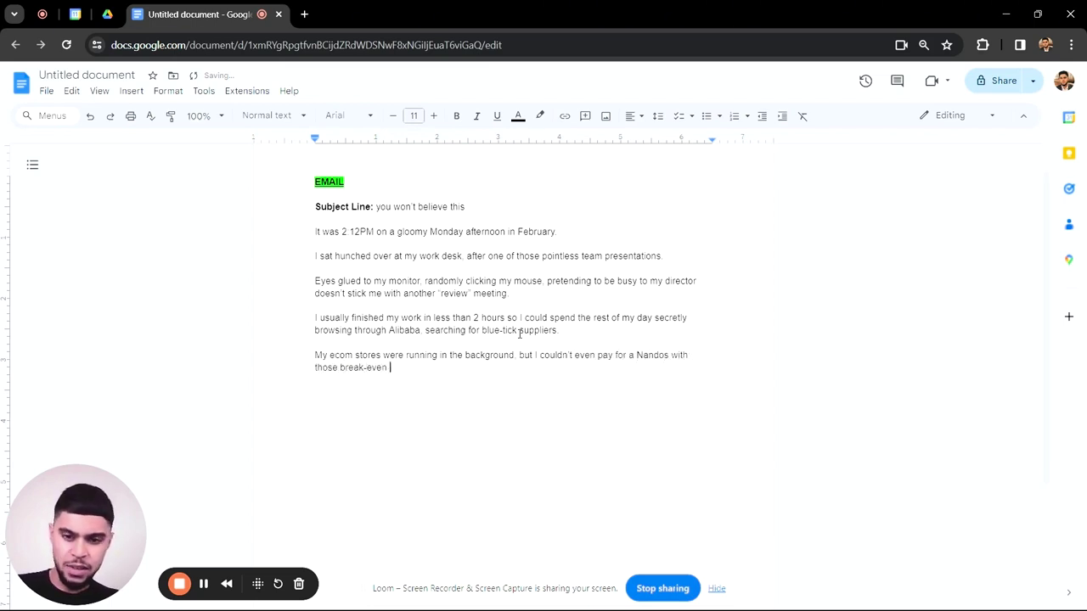
{"action": "type", "text": "sales"}
{"action": "key", "text": "Return"}
{"action": "key", "text": "Return"}
{"action": "type", "text": "But this "}
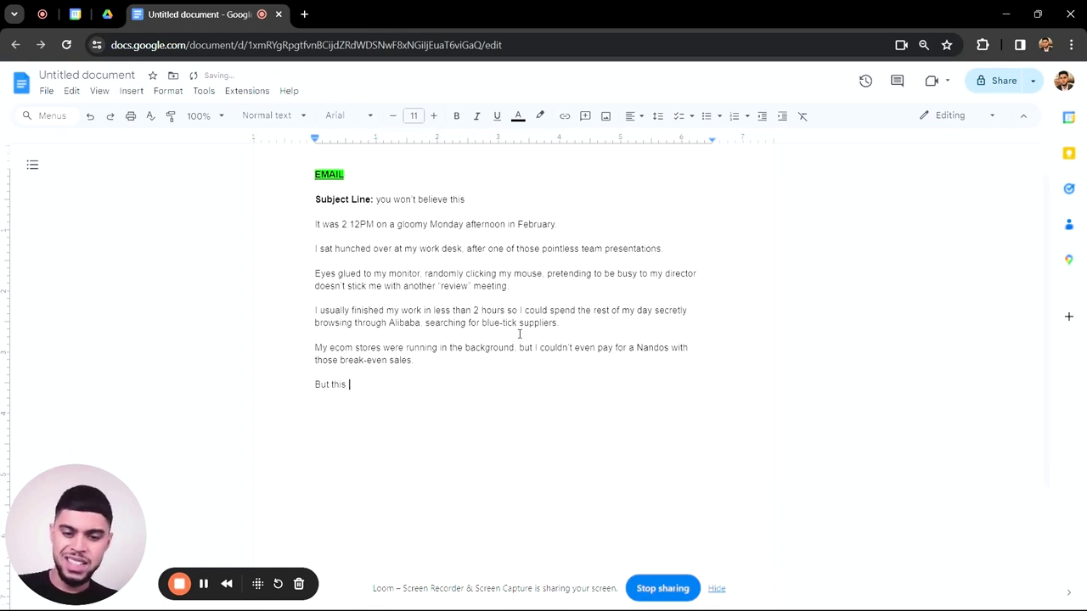
{"action": "type", "text": "evening , my b"}
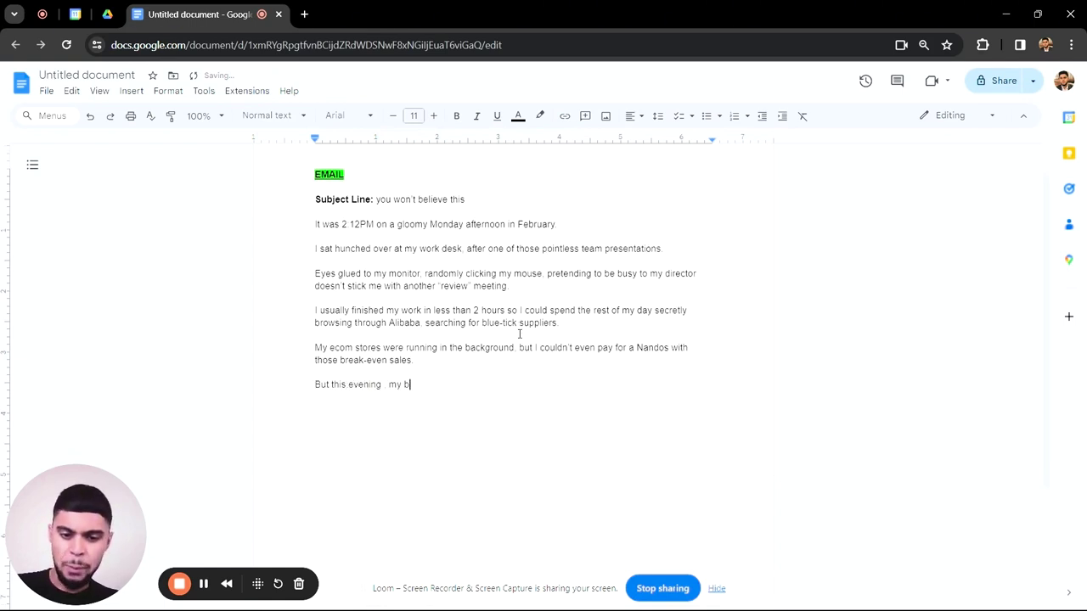
{"action": "type", "text": "oss slapped me"}
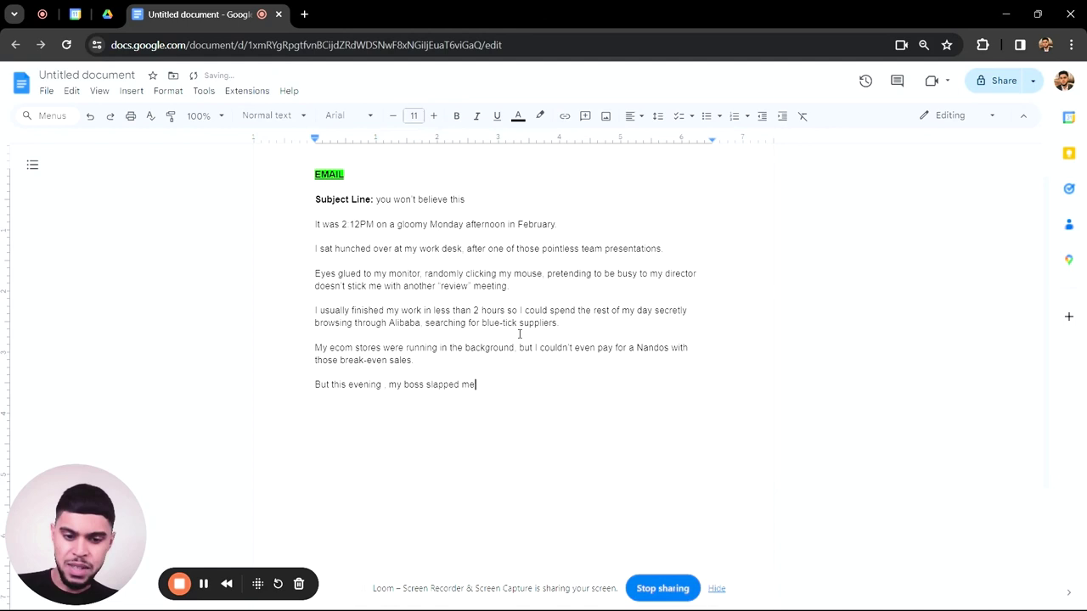
{"action": "type", "text": " with some extra sprea"}
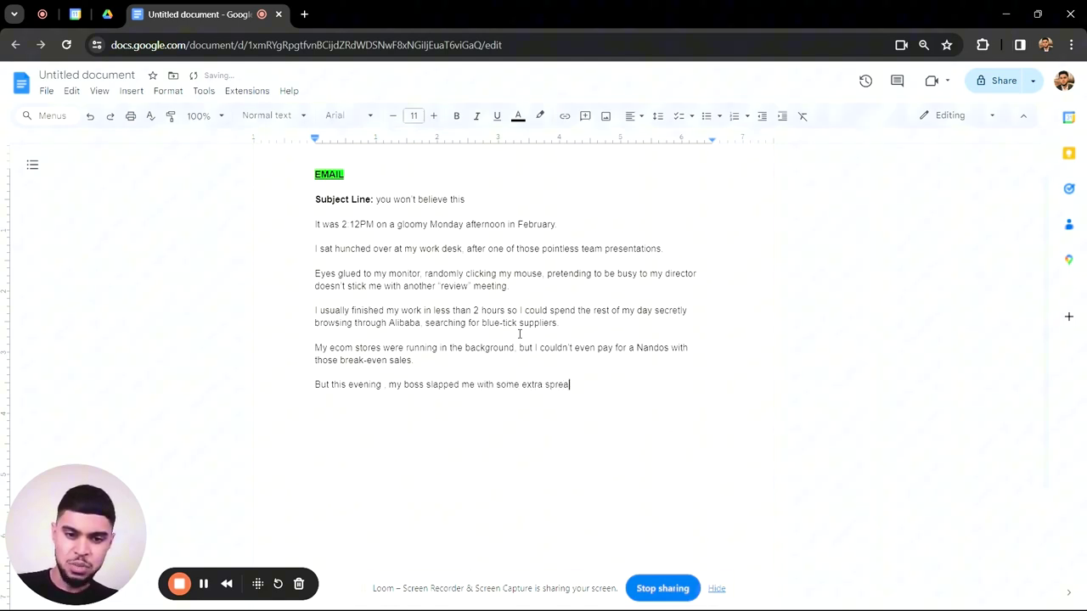
{"action": "type", "text": "dsheets, and I "}
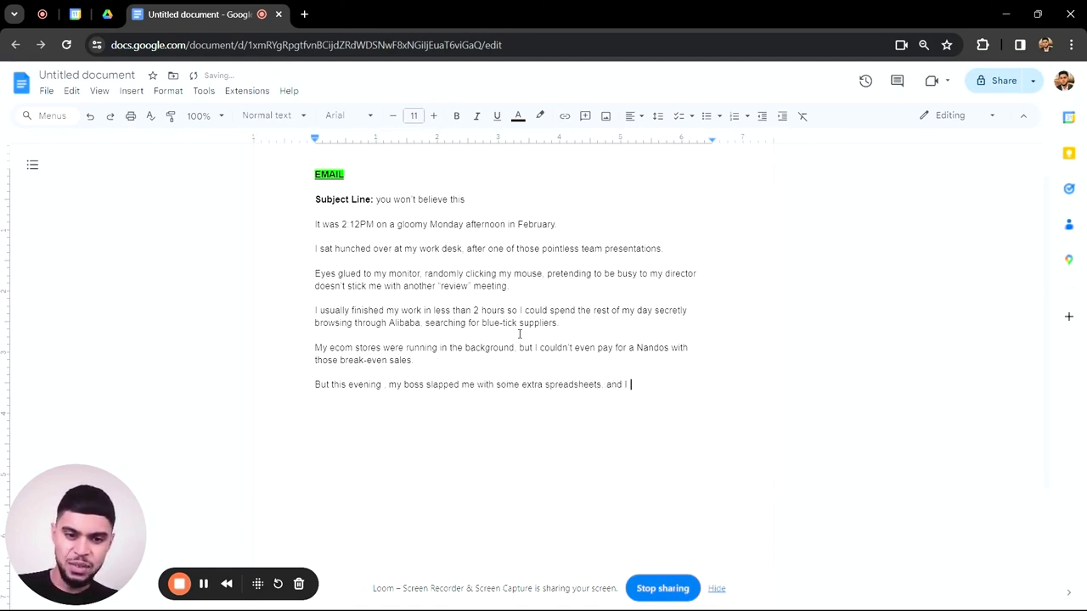
{"action": "type", "text": "finally had enough "}
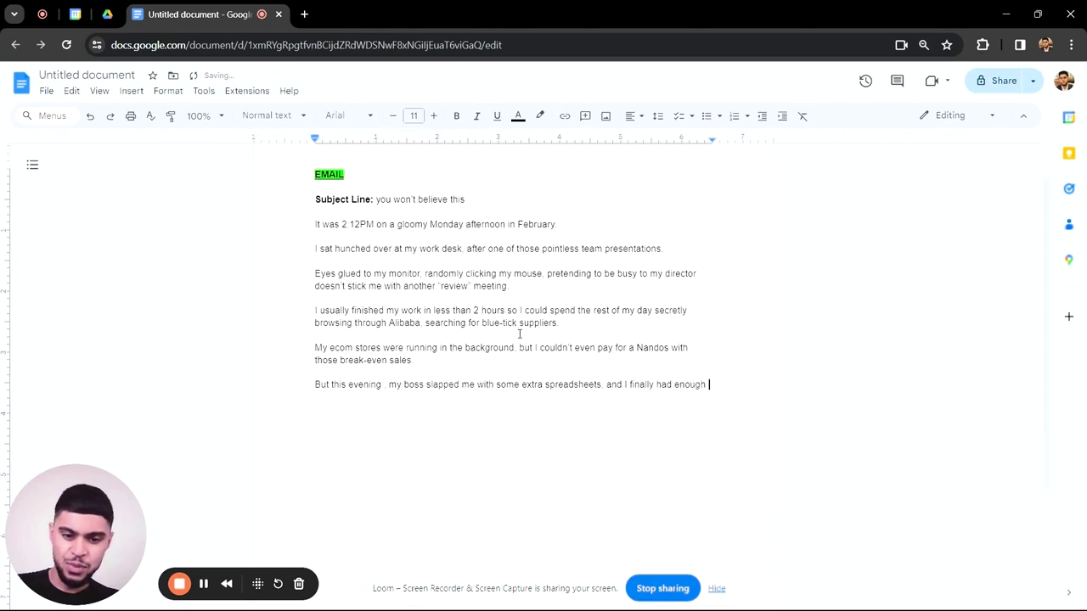
{"action": "type", "text": "of wasting away "}
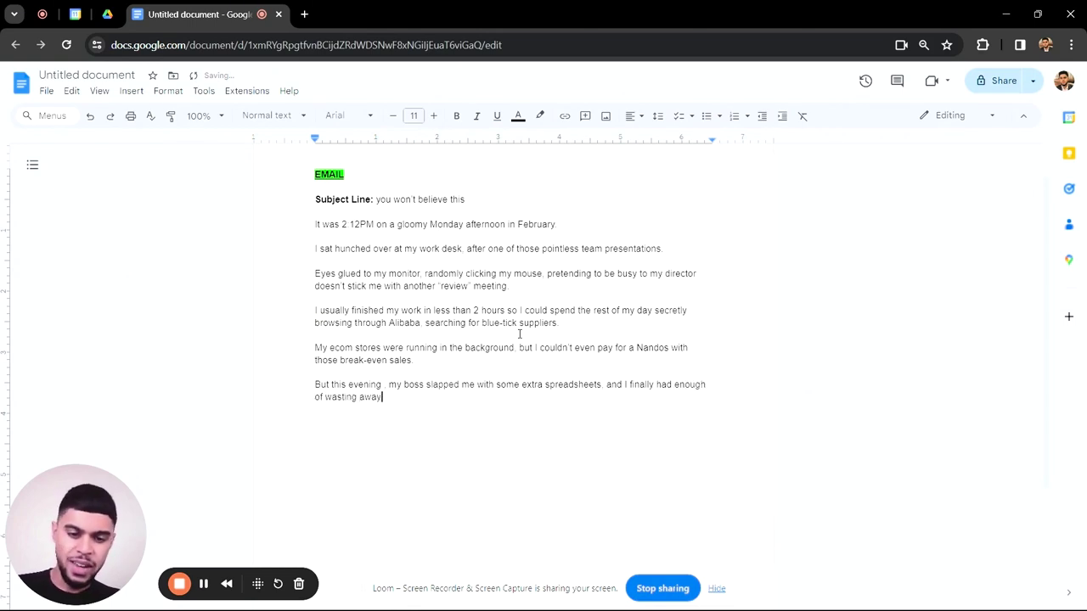
{"action": "type", "text": "the best yea"}
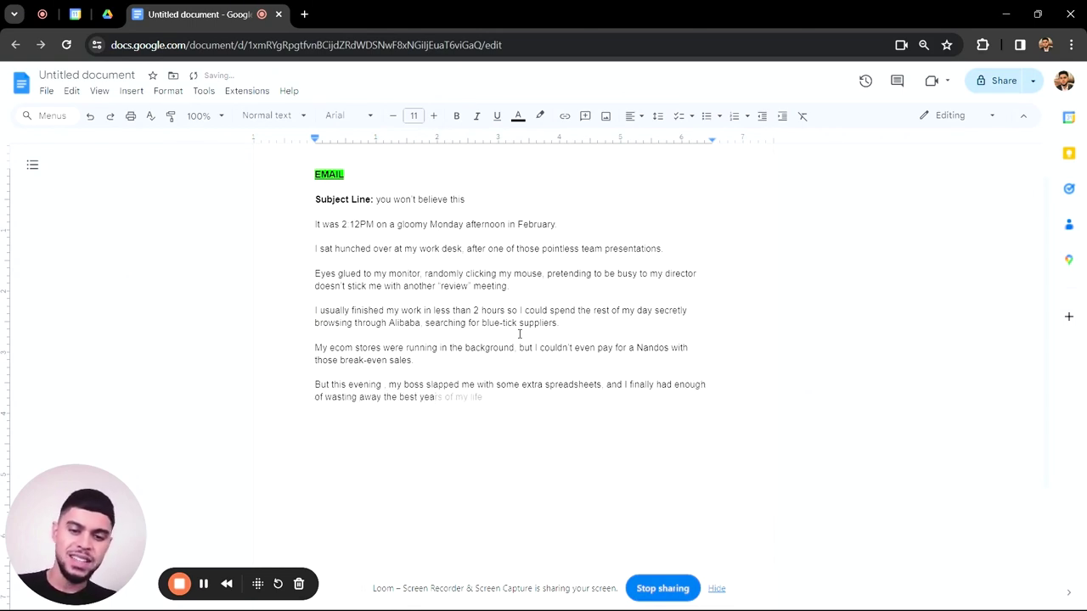
{"action": "type", "text": "r"}
{"action": "key", "text": "Tab"}
{"action": "type", "text": "side "}
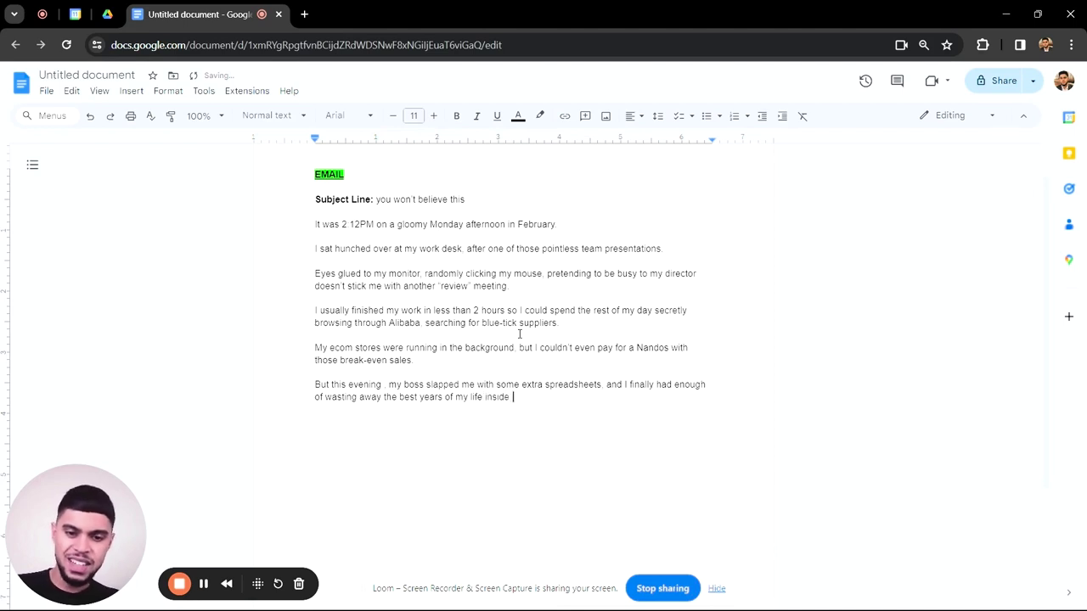
{"action": "type", "text": "a lifeless office "}
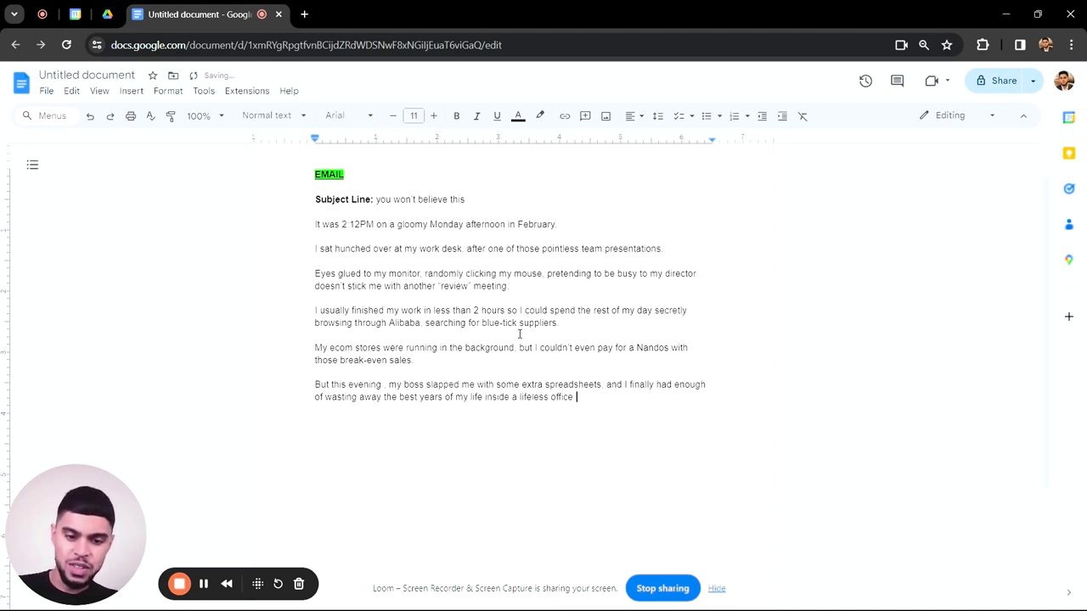
{"action": "type", "text": "cubicle."}
Step: Add "I needed out" as its own line, with an empty paragraph below it
{"action": "key", "text": "Return"}
{"action": "key", "text": "Return"}
{"action": "type", "text": "I neede"}
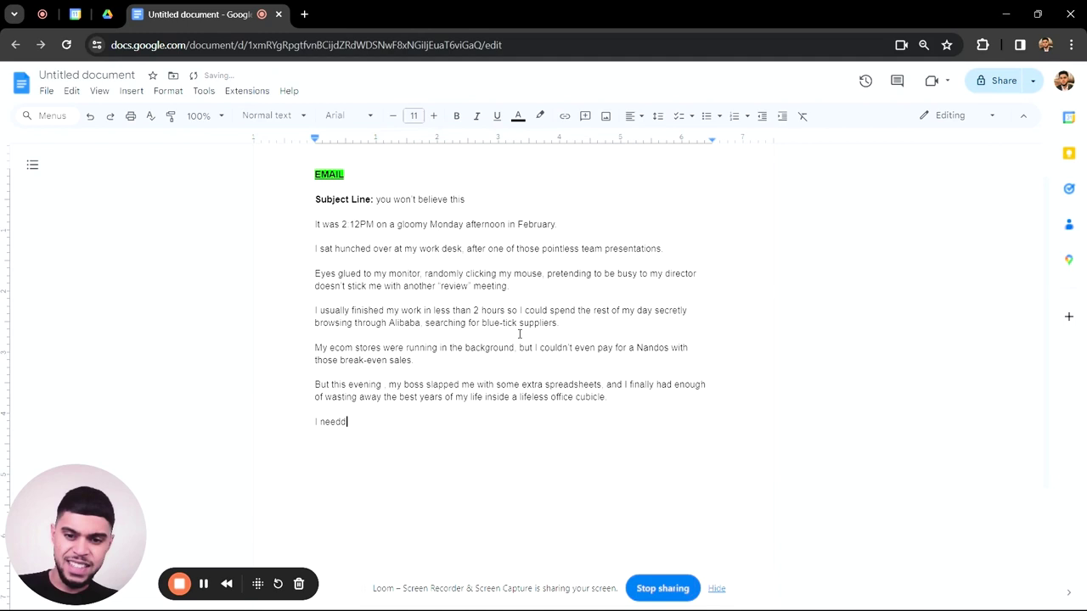
{"action": "type", "text": "d out"}
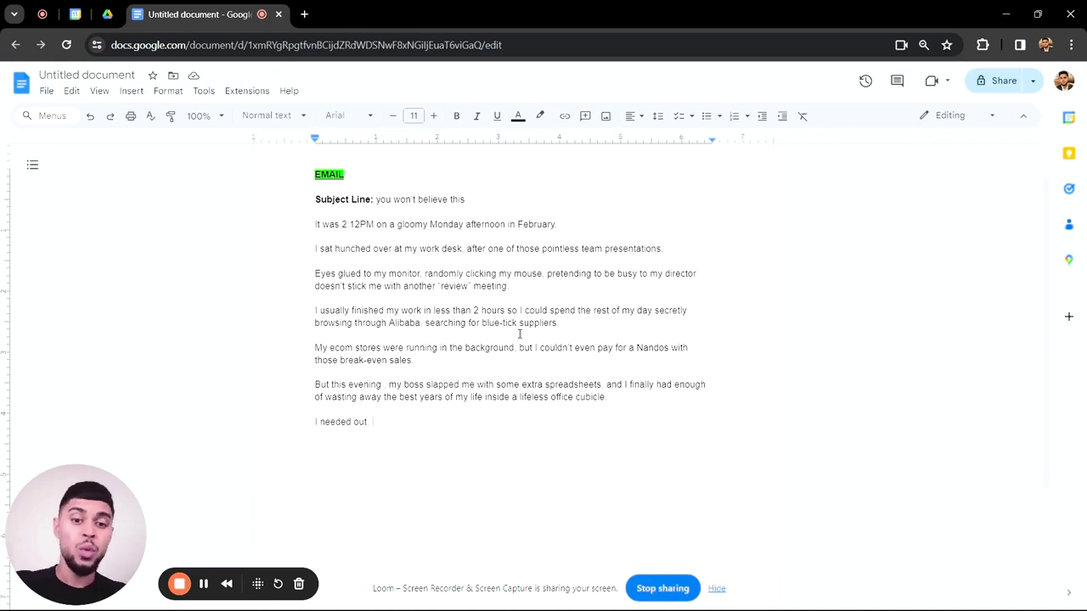
{"action": "scroll", "coordinate": [519, 334], "scroll_direction": "down", "scroll_amount": 1}
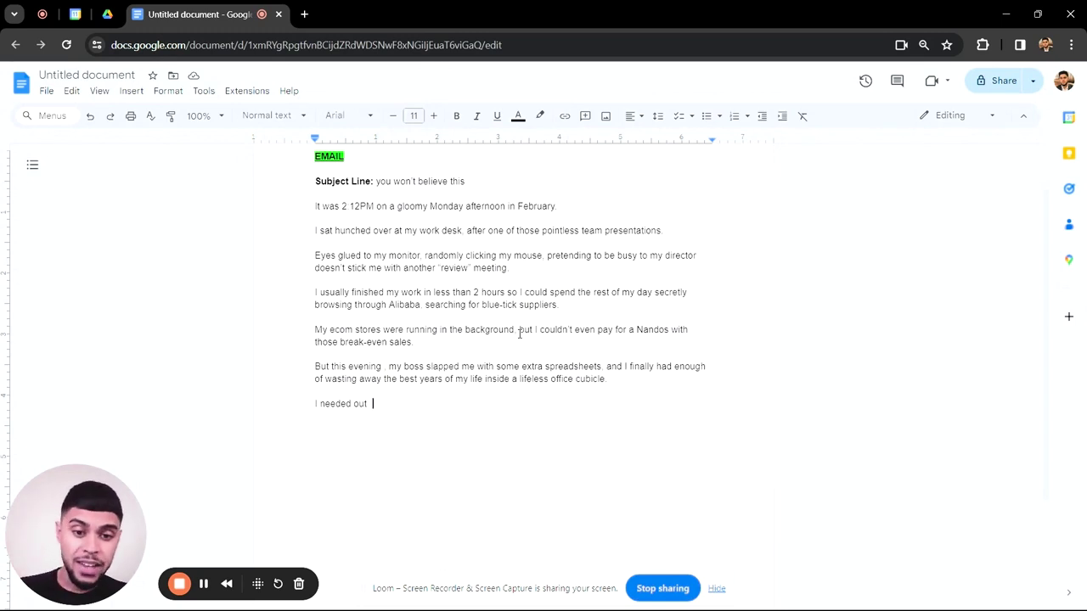
{"action": "scroll", "coordinate": [519, 333], "scroll_direction": "down", "scroll_amount": 1}
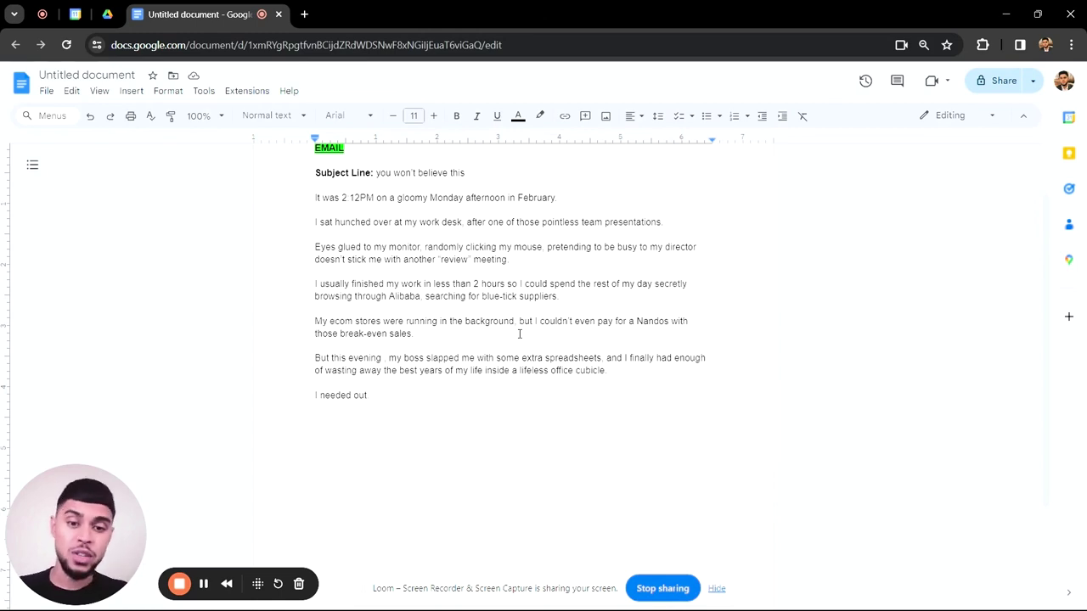
{"action": "scroll", "coordinate": [520, 334], "scroll_direction": "down", "scroll_amount": 1}
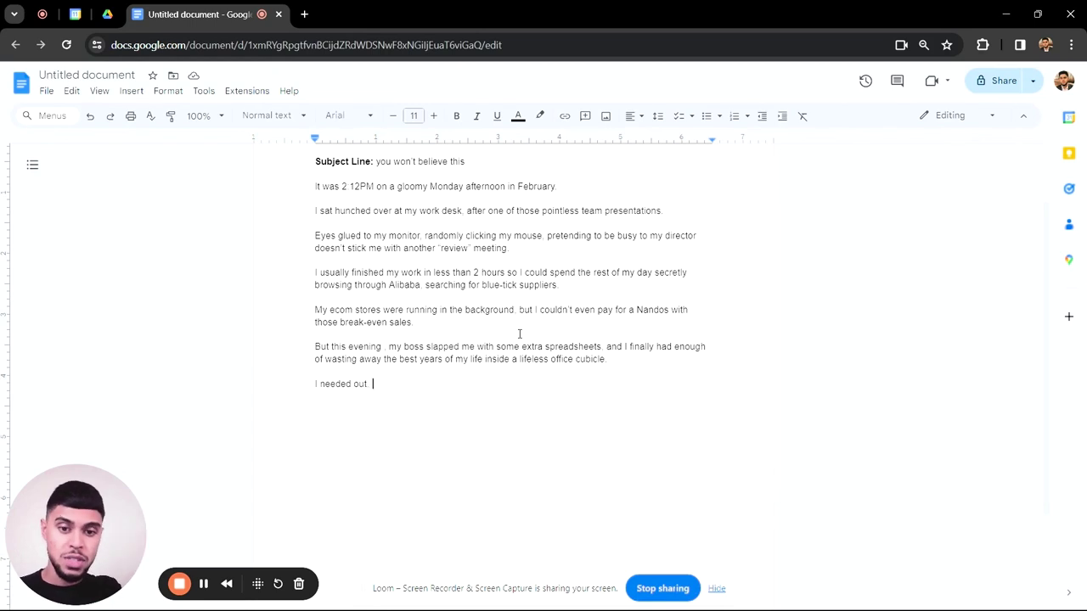
{"action": "key", "text": "Return"}
{"action": "key", "text": "Return"}
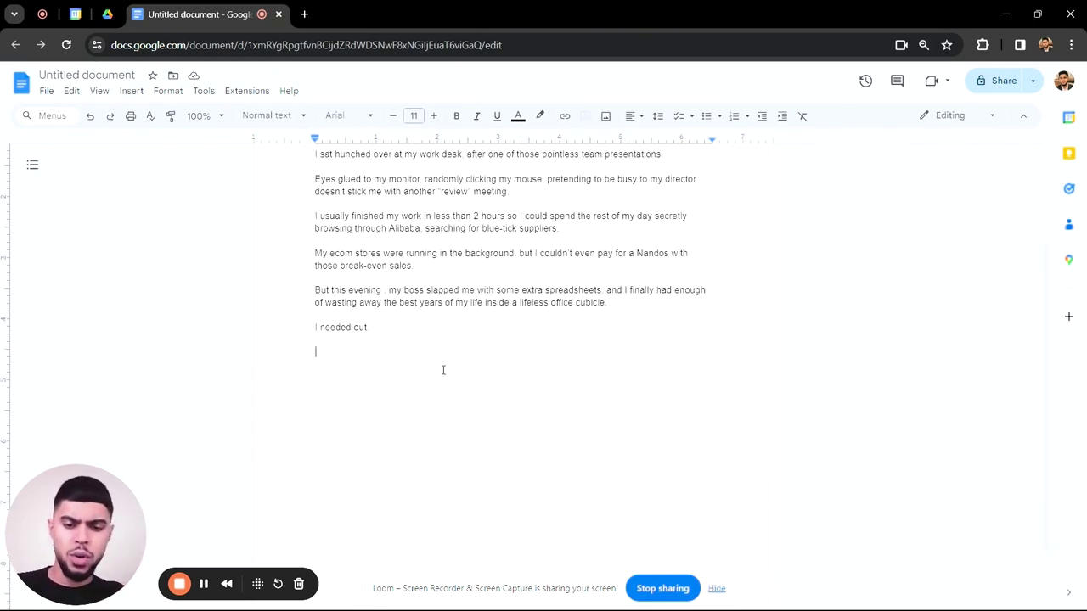
Step: Write the 1AM mentorship-program impulse buy, then the quoted "$2997 for a lambo, screw it, why not" line
{"action": "type", "text": "So tha"}
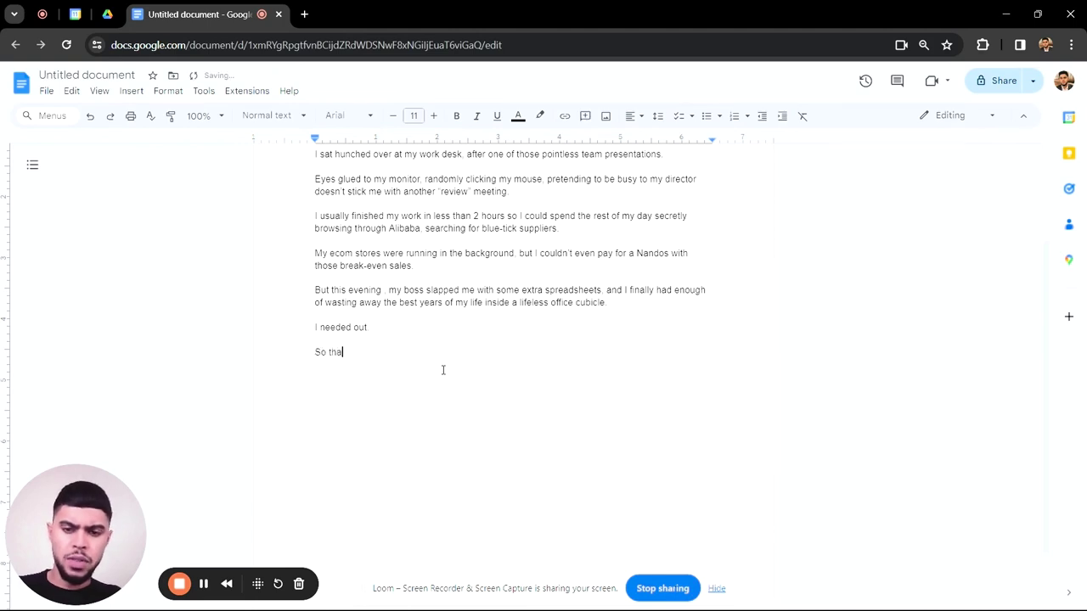
{"action": "type", "text": "t night at 1"}
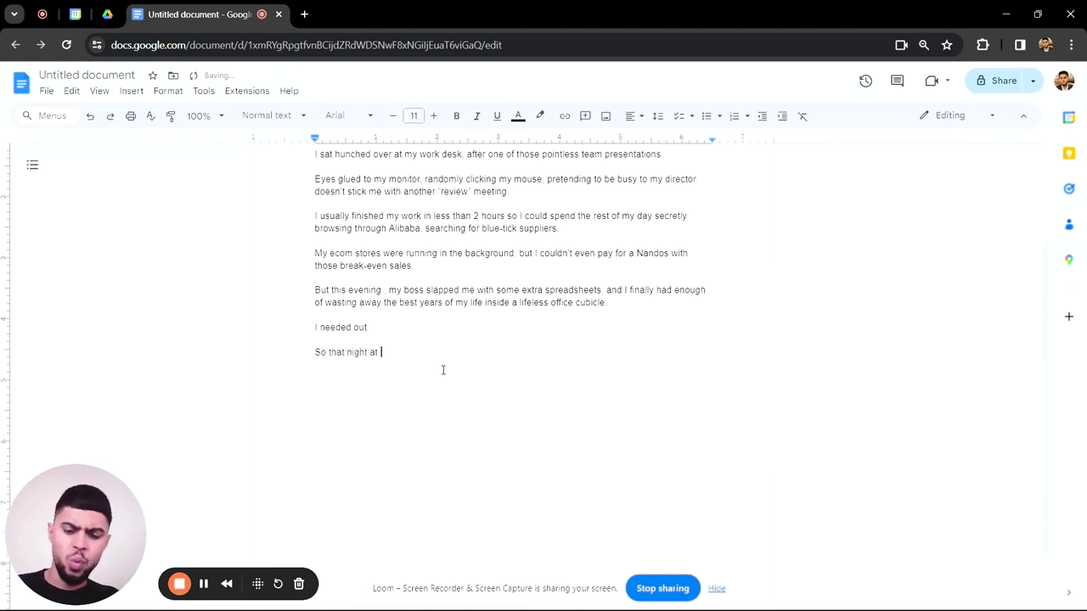
{"action": "type", "text": "AM, I depser"}
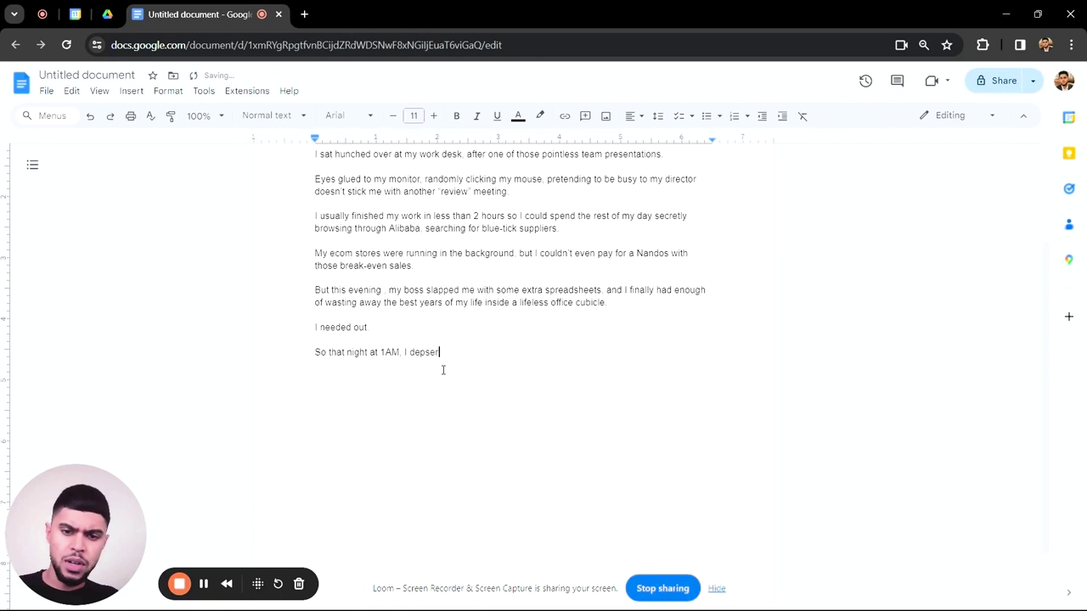
{"action": "key", "text": "BackSpace"}
{"action": "key", "text": "BackSpace"}
{"action": "key", "text": "BackSpace"}
{"action": "key", "text": "BackSpace"}
{"action": "type", "text": "sperately went searchi"}
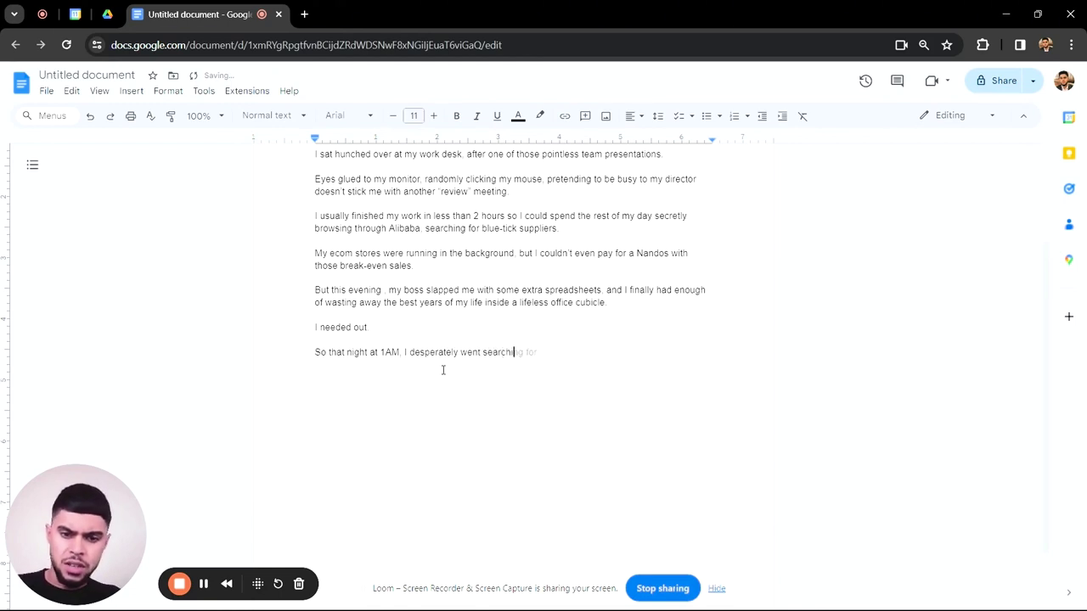
{"action": "type", "text": "ng for advice a"}
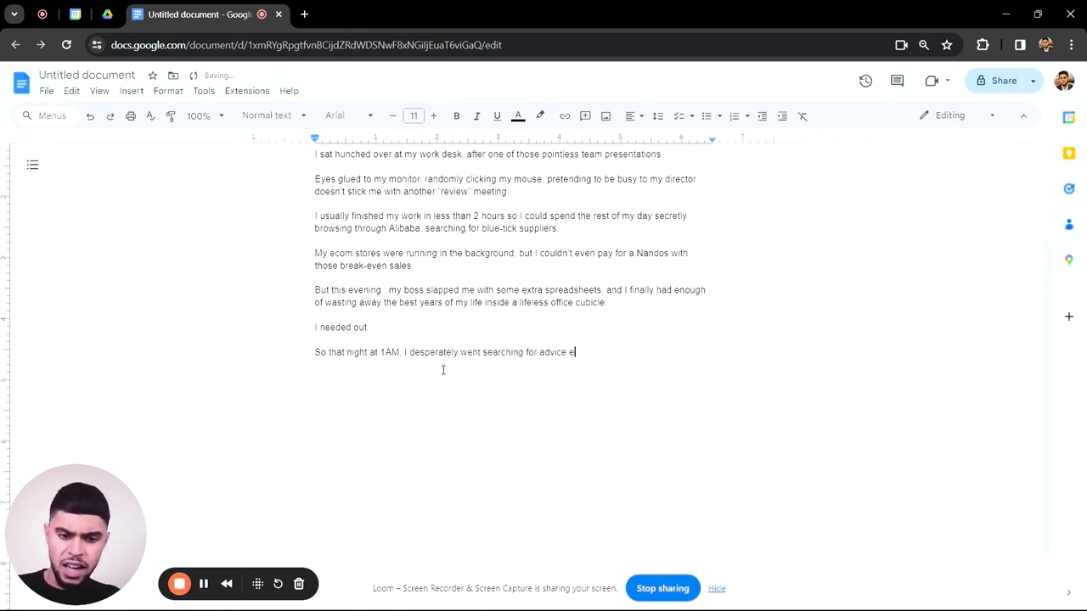
{"action": "type", "text": "nd ended up impl"}
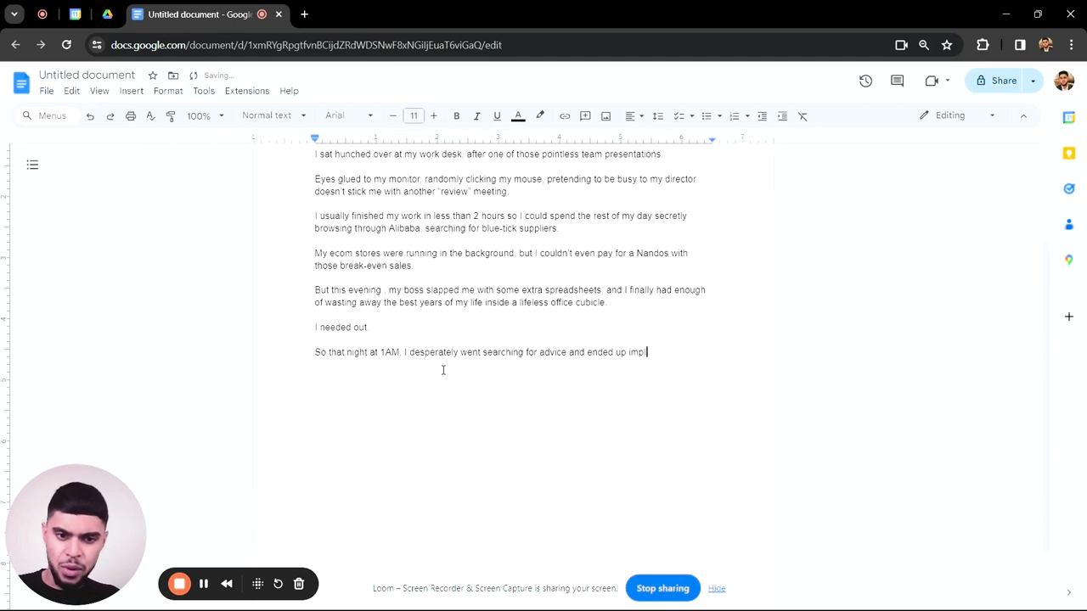
{"action": "key", "text": "BackSpace"}
{"action": "type", "text": "ulse buying one o"}
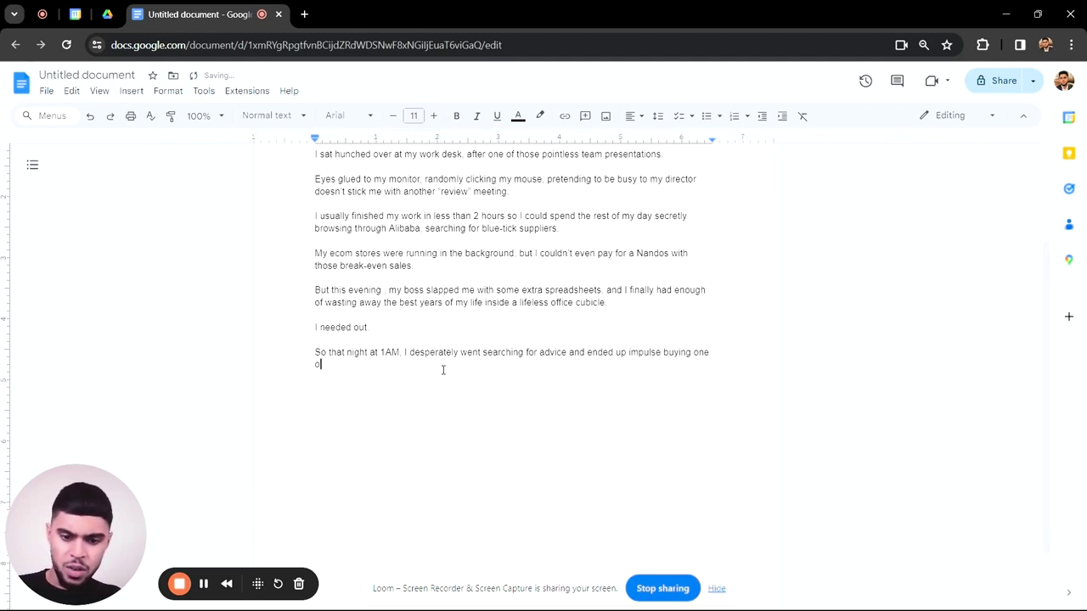
{"action": "type", "text": "f those billi"}
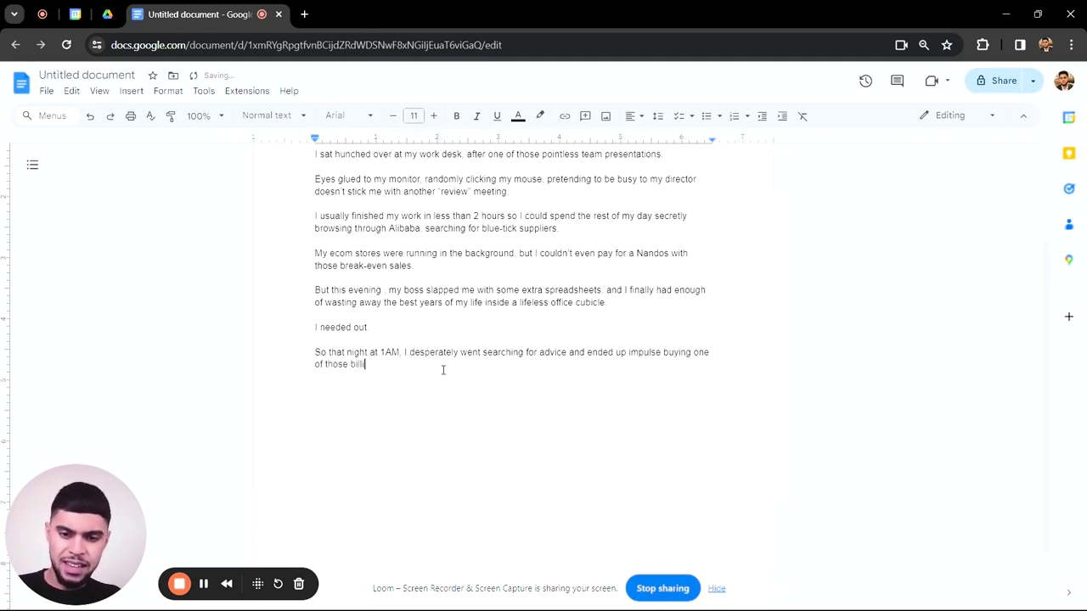
{"action": "type", "text": "onaire mentorship programs."}
{"action": "key", "text": "Return"}
{"action": "key", "text": "Return"}
{"action": "type", "text": "\""}
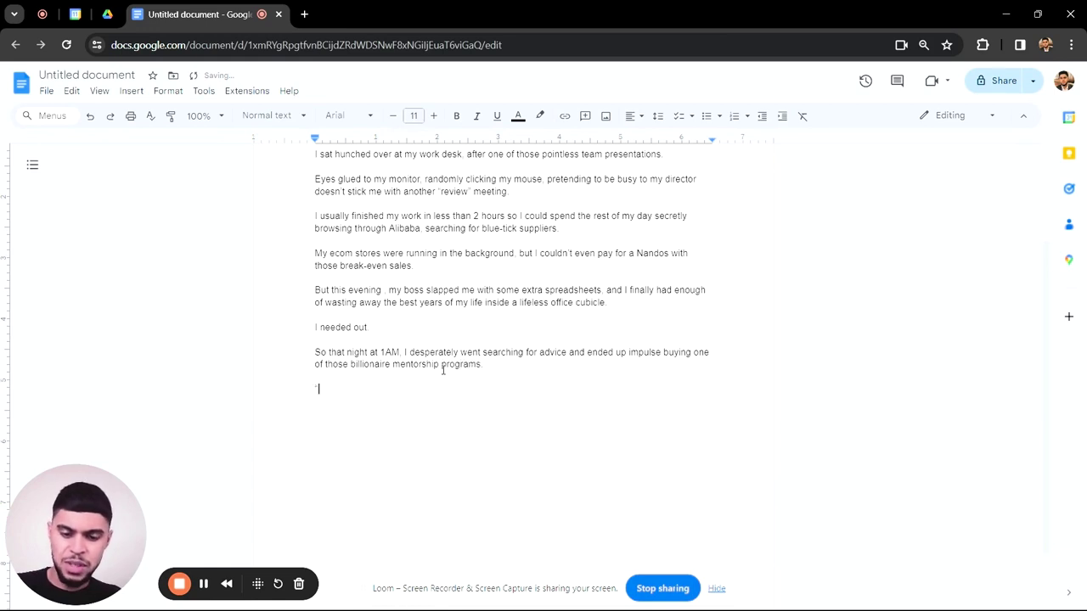
{"action": "type", "text": "$2997 "}
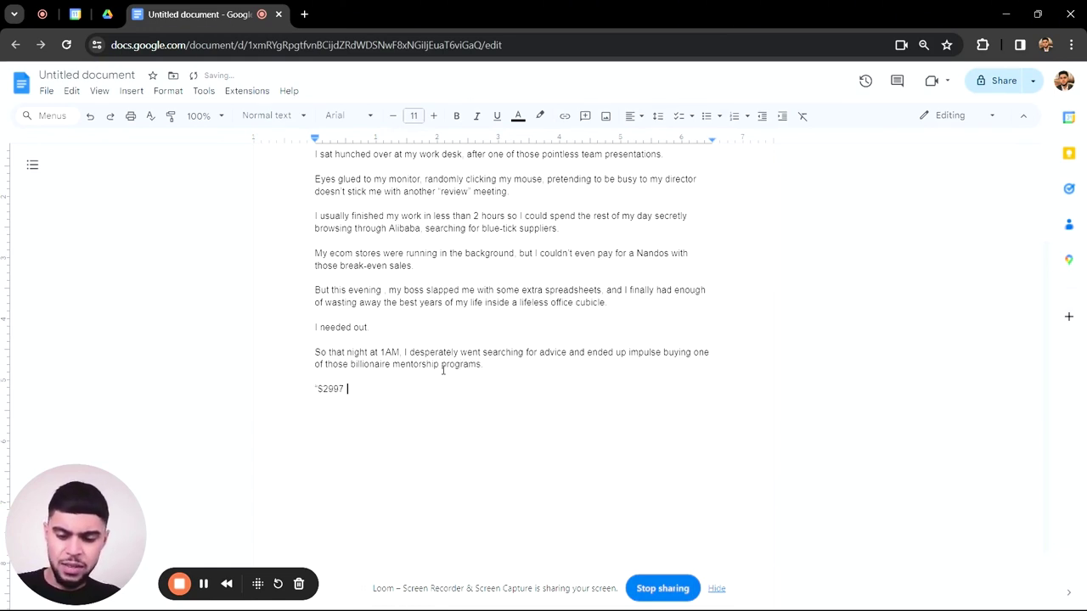
{"action": "type", "text": "for a lambo, sc"}
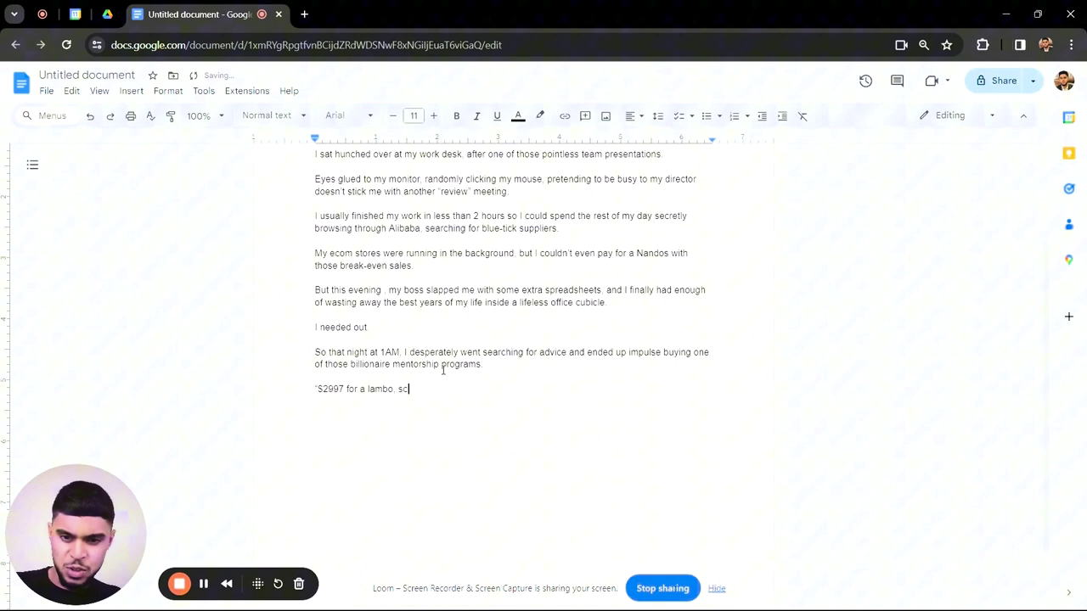
{"action": "type", "text": "rew it, why not”"}
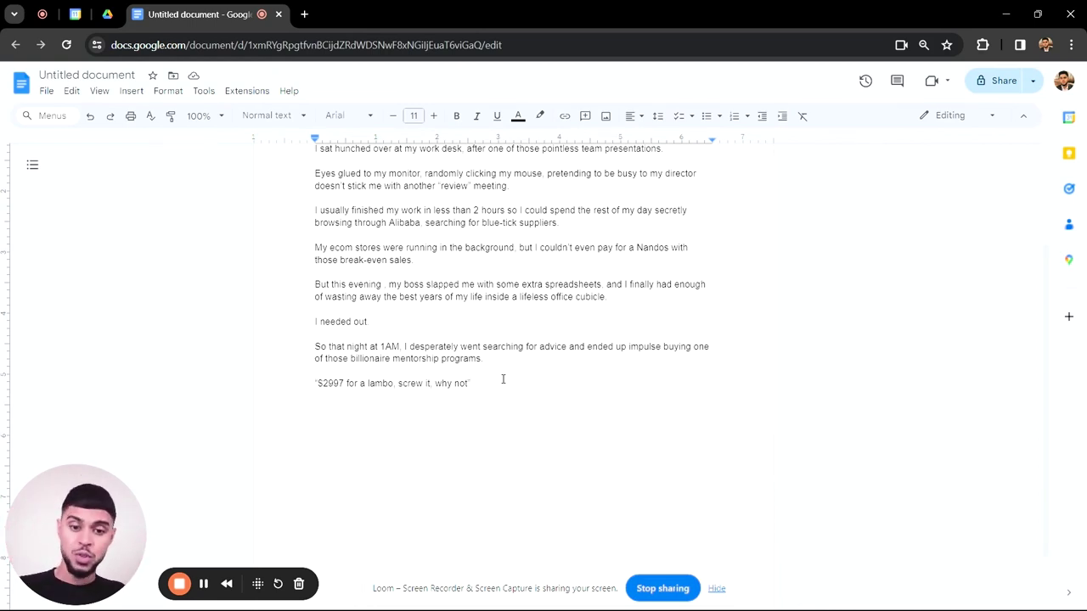
{"action": "key", "text": "Return"}
{"action": "left_click", "coordinate": [204, 584]}
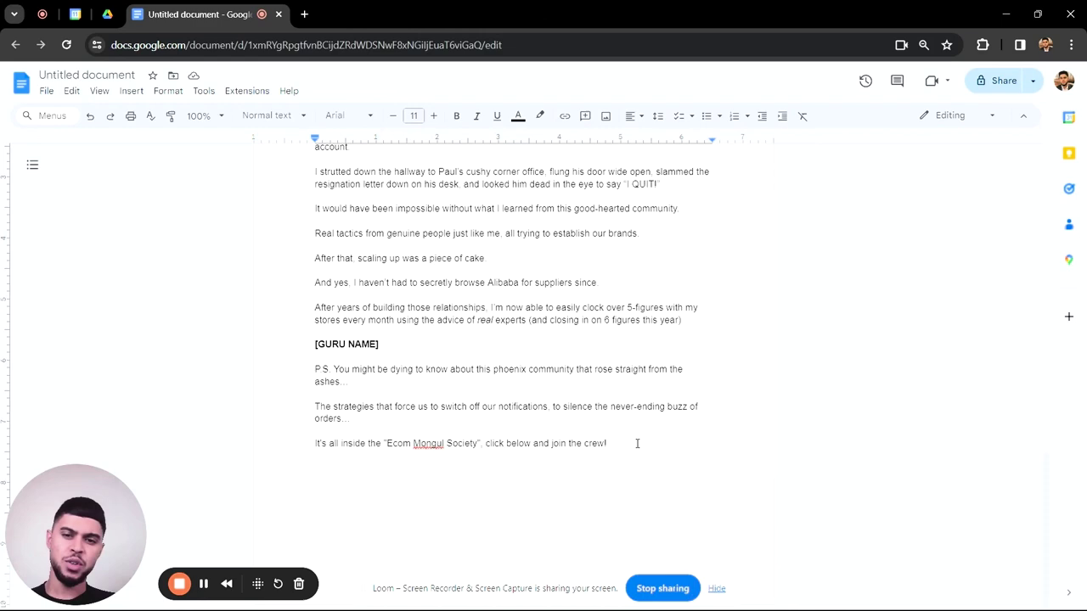
{"action": "scroll", "coordinate": [637, 443], "scroll_direction": "up", "scroll_amount": 2}
{"action": "scroll", "coordinate": [637, 443], "scroll_direction": "up", "scroll_amount": 5}
{"action": "scroll", "coordinate": [442, 395], "scroll_direction": "up", "scroll_amount": 3}
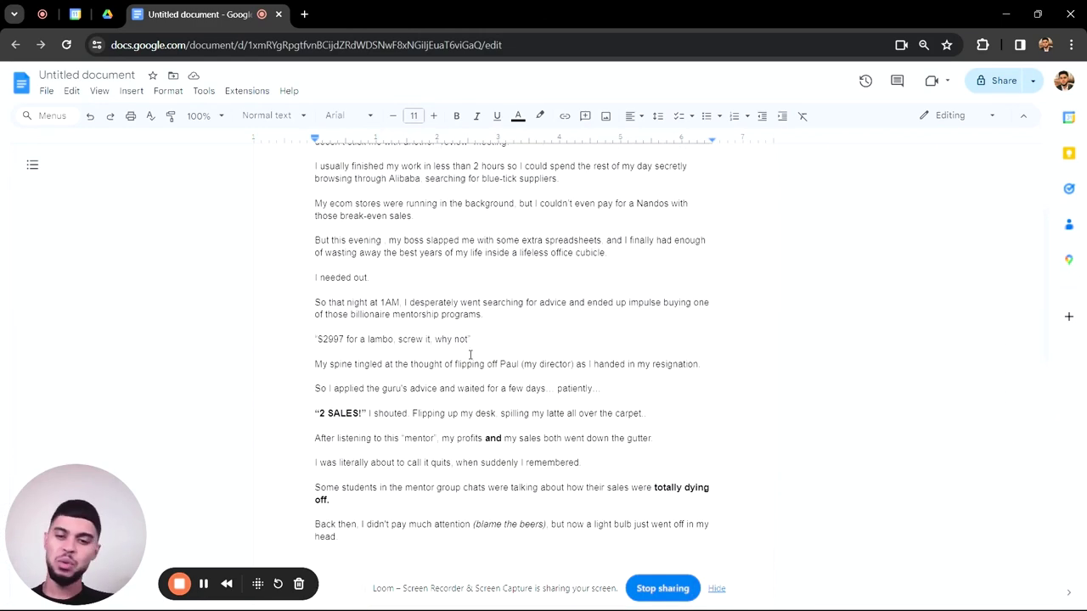
{"action": "scroll", "coordinate": [470, 354], "scroll_direction": "down", "scroll_amount": 1}
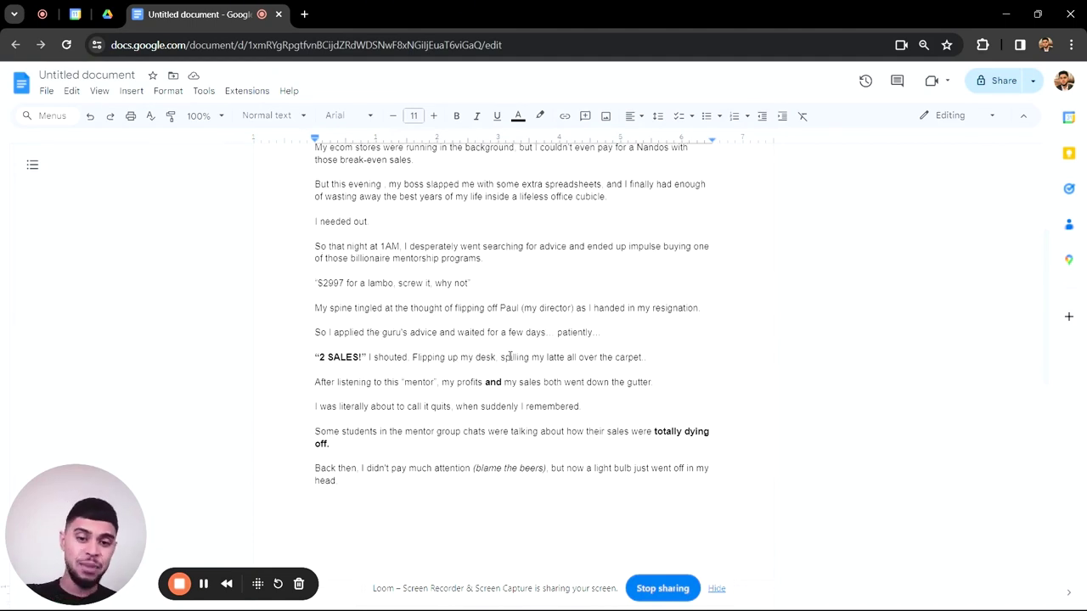
{"action": "scroll", "coordinate": [509, 355], "scroll_direction": "down", "scroll_amount": 1}
{"action": "scroll", "coordinate": [510, 355], "scroll_direction": "down", "scroll_amount": 1}
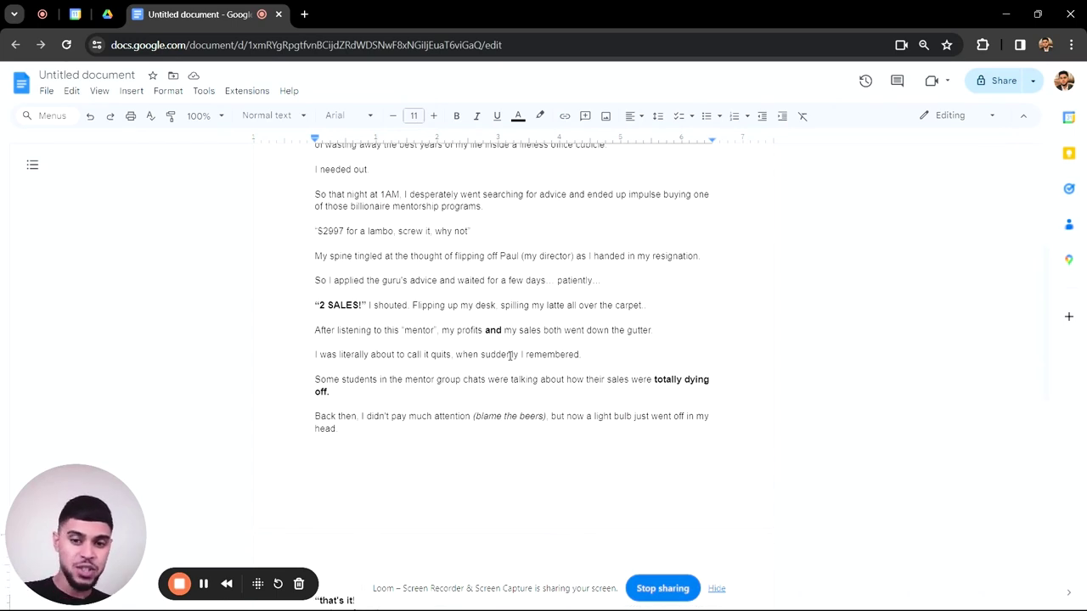
{"action": "scroll", "coordinate": [510, 355], "scroll_direction": "down", "scroll_amount": 1}
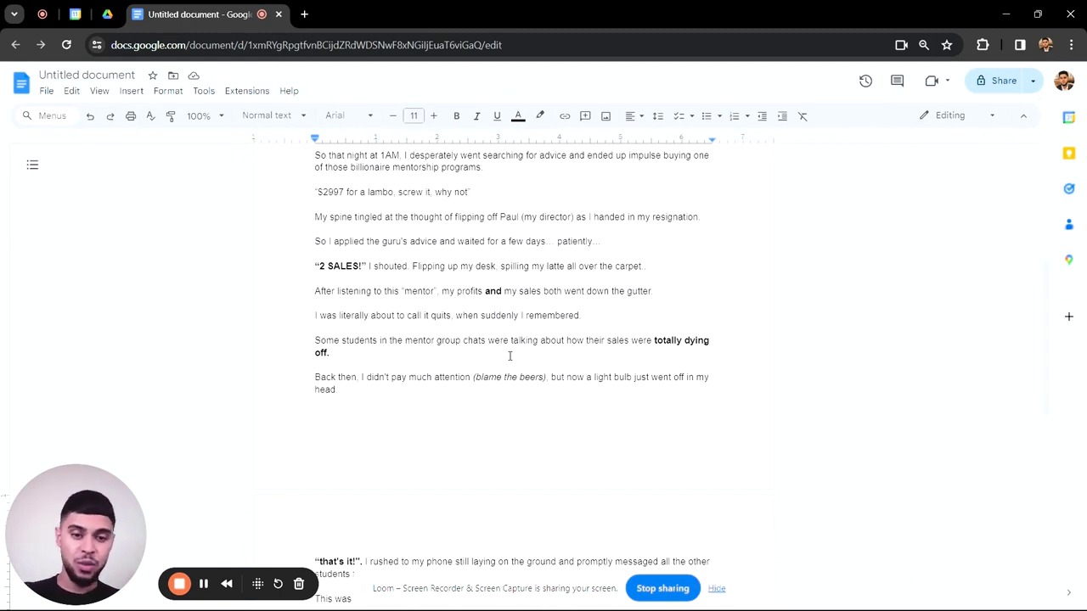
{"action": "scroll", "coordinate": [510, 356], "scroll_direction": "down", "scroll_amount": 1}
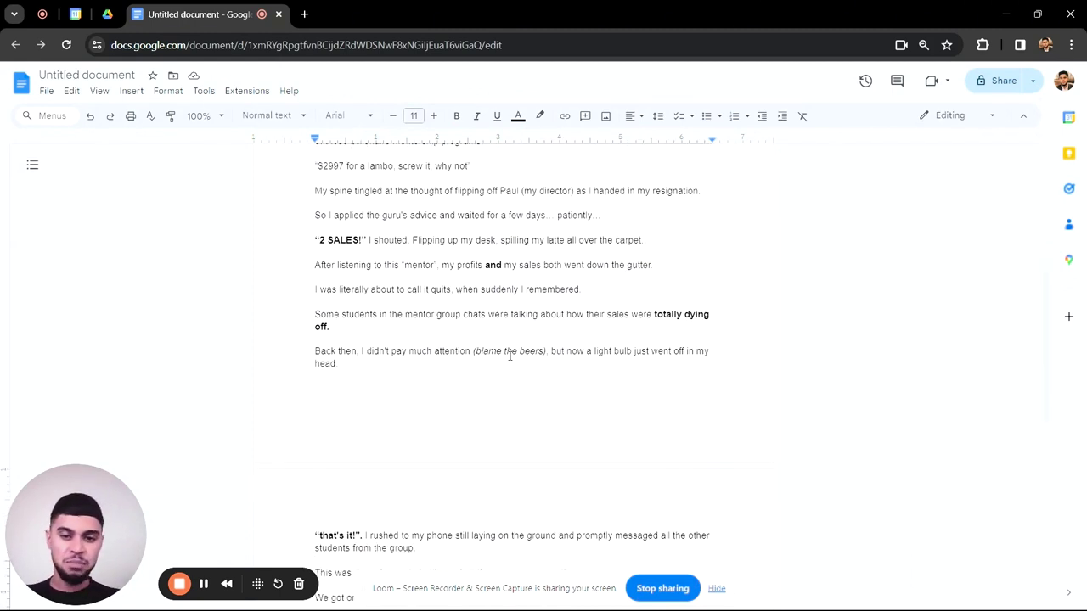
{"action": "scroll", "coordinate": [510, 356], "scroll_direction": "down", "scroll_amount": 1}
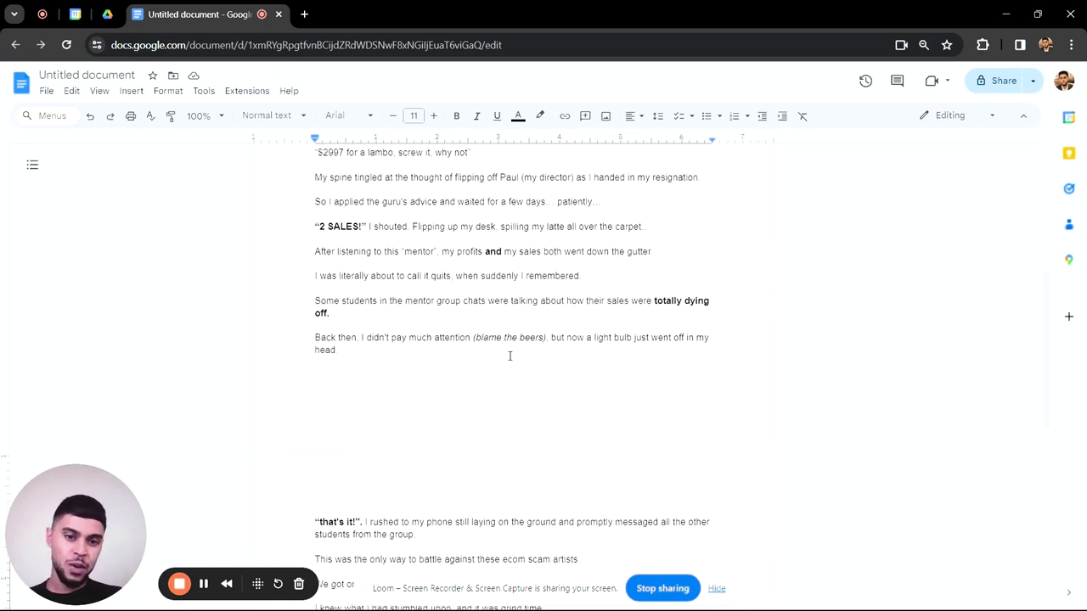
{"action": "scroll", "coordinate": [509, 355], "scroll_direction": "down", "scroll_amount": 1}
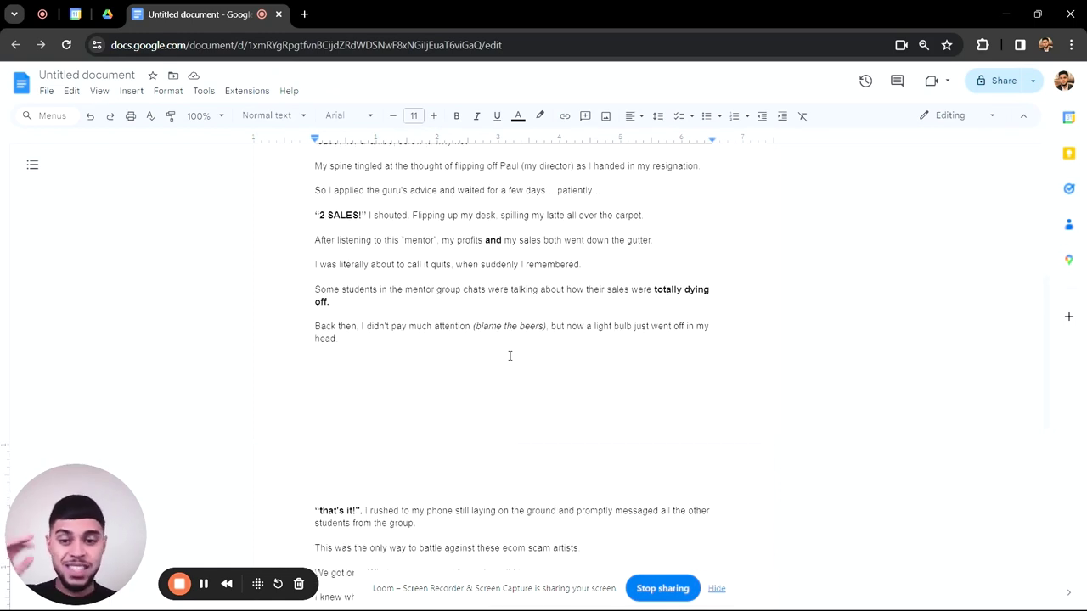
{"action": "scroll", "coordinate": [509, 356], "scroll_direction": "down", "scroll_amount": 1}
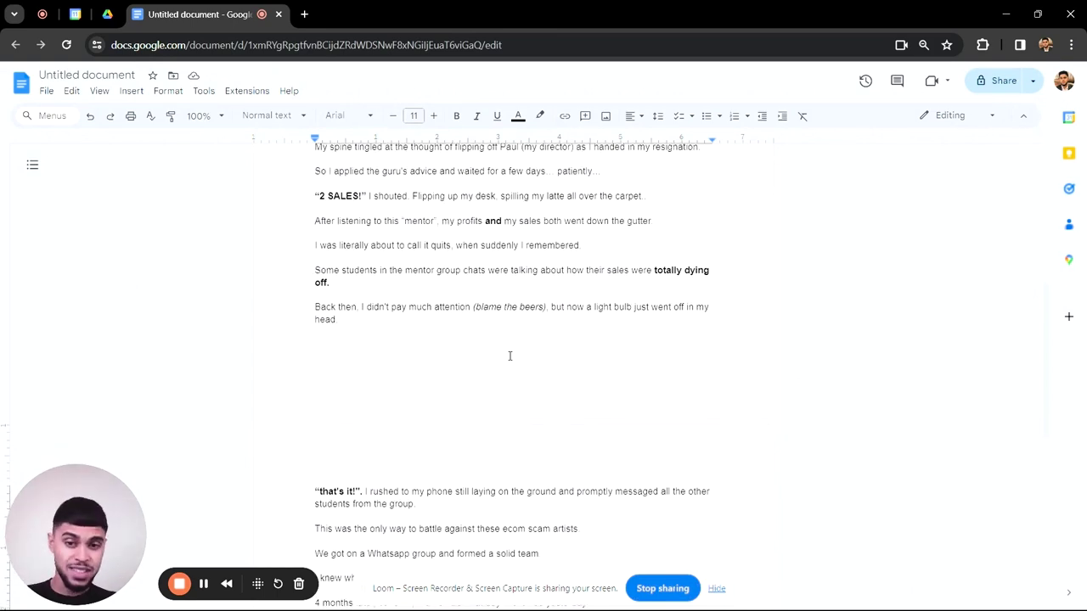
{"action": "scroll", "coordinate": [510, 355], "scroll_direction": "down", "scroll_amount": 1}
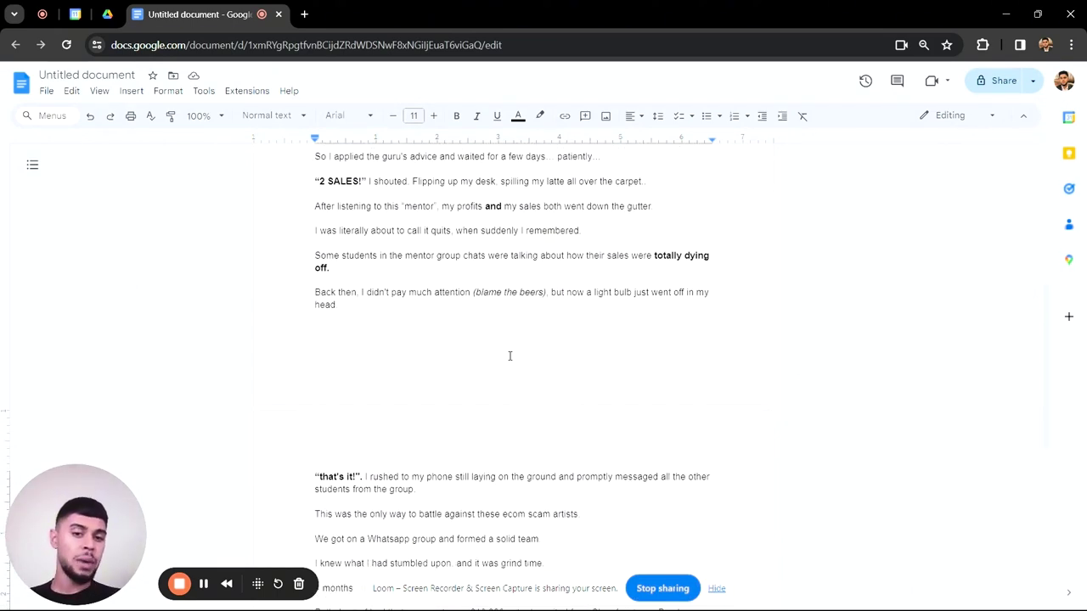
{"action": "scroll", "coordinate": [509, 356], "scroll_direction": "down", "scroll_amount": 1}
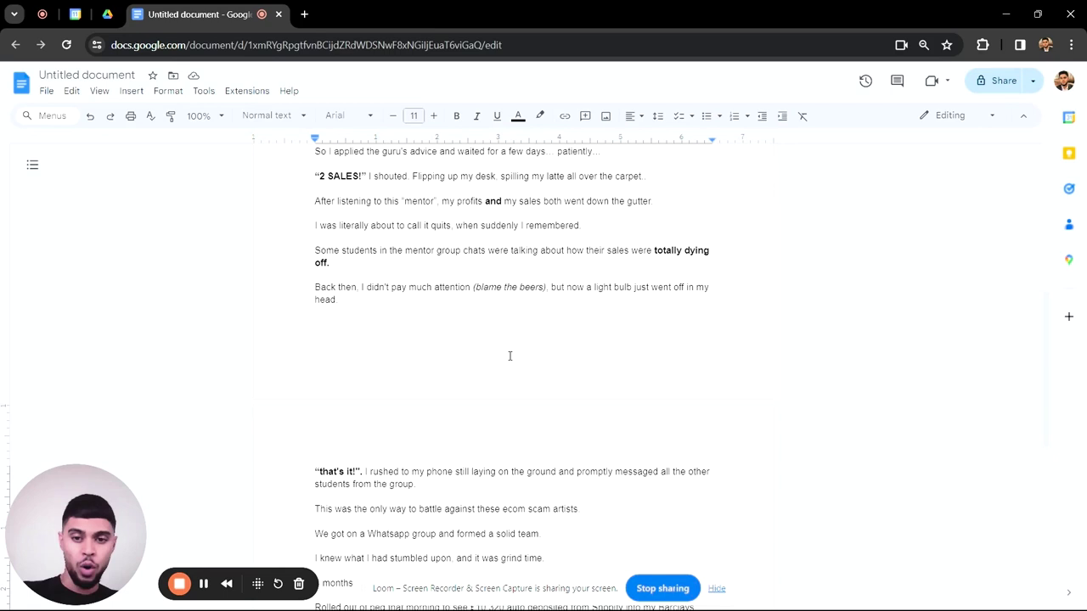
{"action": "scroll", "coordinate": [510, 356], "scroll_direction": "down", "scroll_amount": 1}
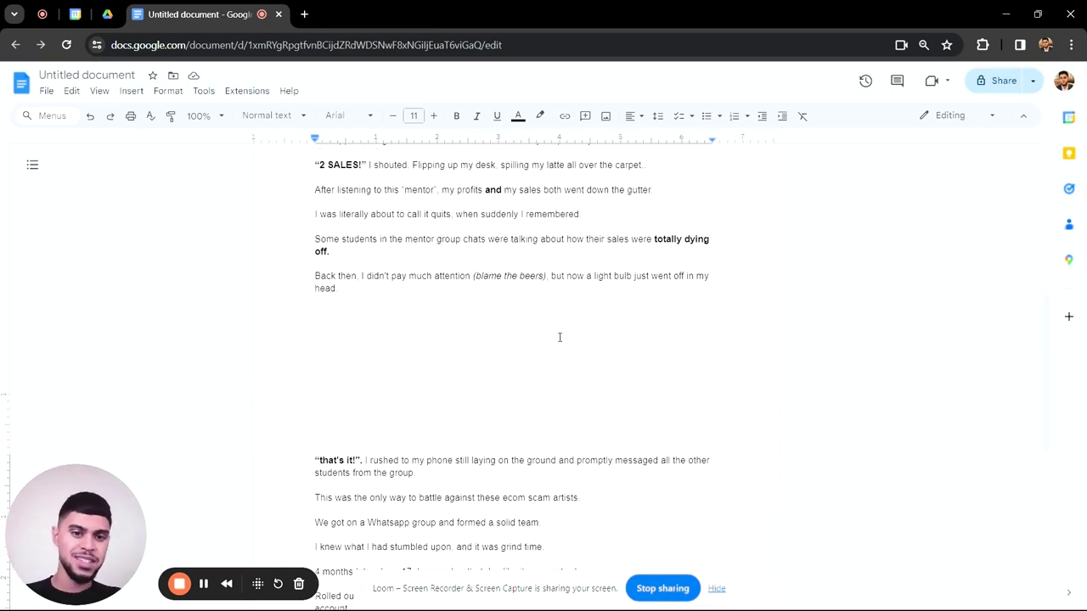
{"action": "scroll", "coordinate": [582, 338], "scroll_direction": "down", "scroll_amount": 2}
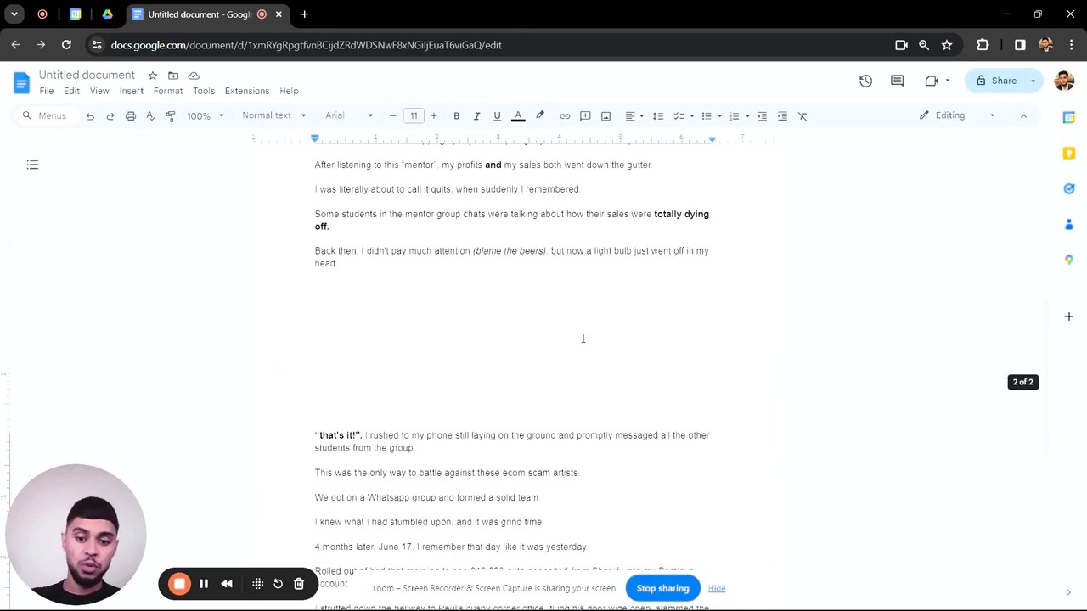
{"action": "scroll", "coordinate": [583, 338], "scroll_direction": "down", "scroll_amount": 3}
{"action": "scroll", "coordinate": [582, 338], "scroll_direction": "down", "scroll_amount": 2}
{"action": "scroll", "coordinate": [582, 337], "scroll_direction": "down", "scroll_amount": 3}
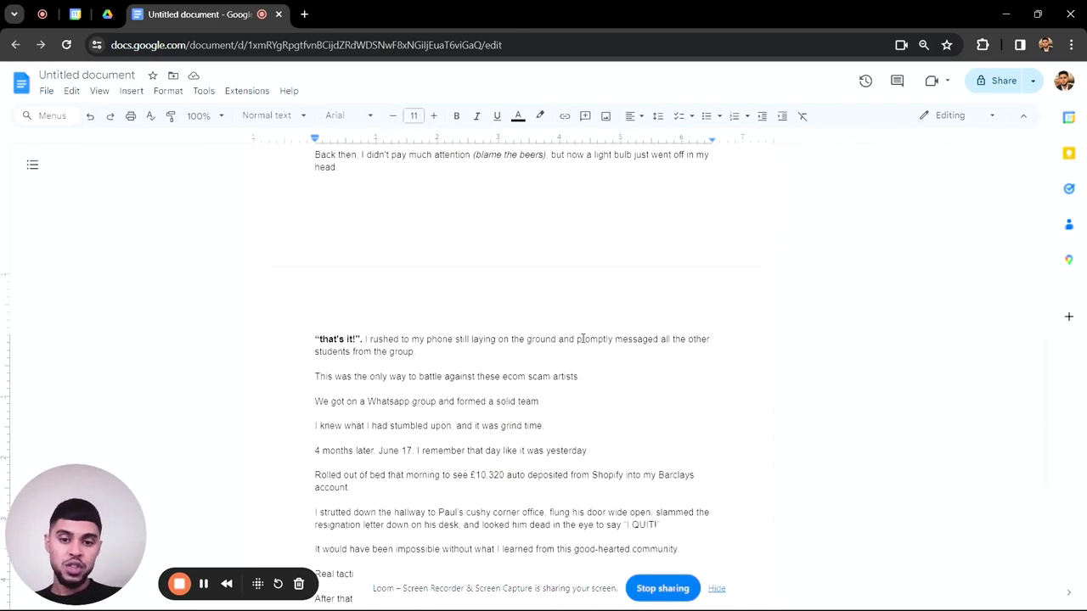
{"action": "scroll", "coordinate": [583, 338], "scroll_direction": "down", "scroll_amount": 1}
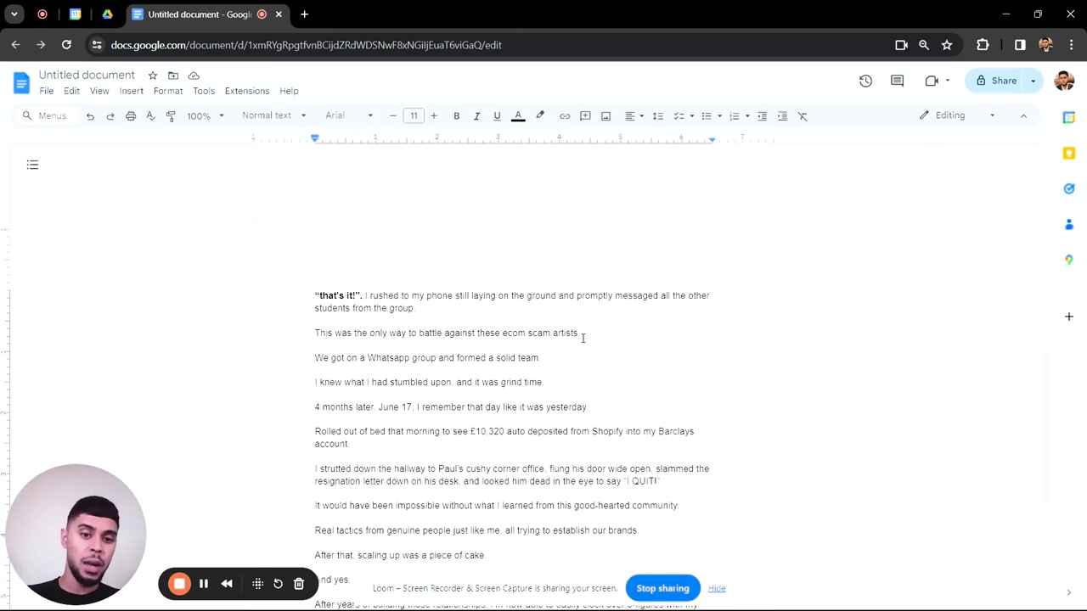
{"action": "scroll", "coordinate": [583, 338], "scroll_direction": "down", "scroll_amount": 1}
{"action": "scroll", "coordinate": [582, 338], "scroll_direction": "down", "scroll_amount": 1}
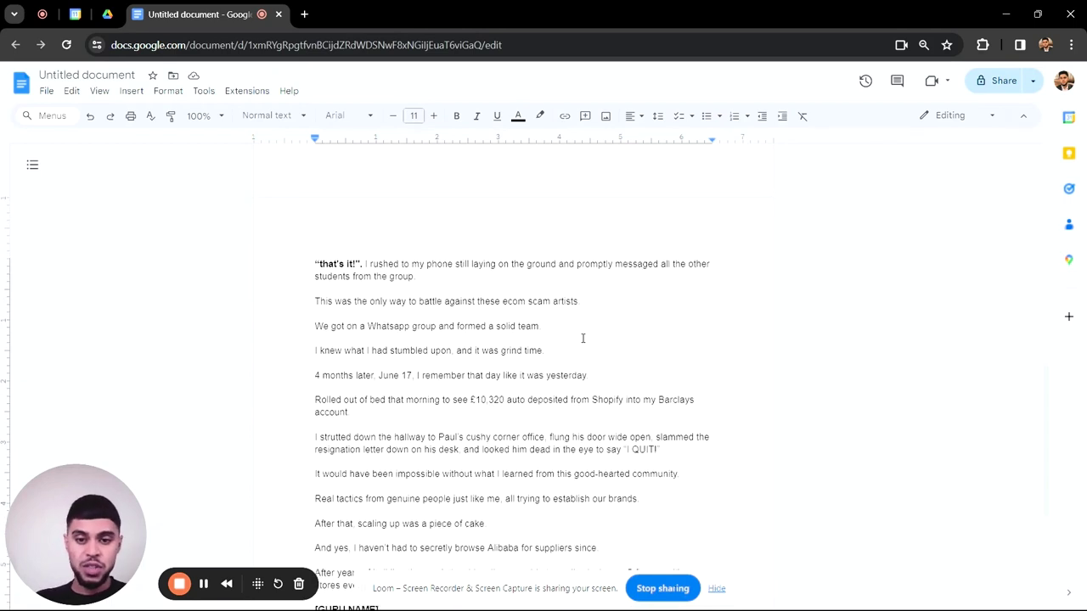
{"action": "scroll", "coordinate": [583, 338], "scroll_direction": "down", "scroll_amount": 1}
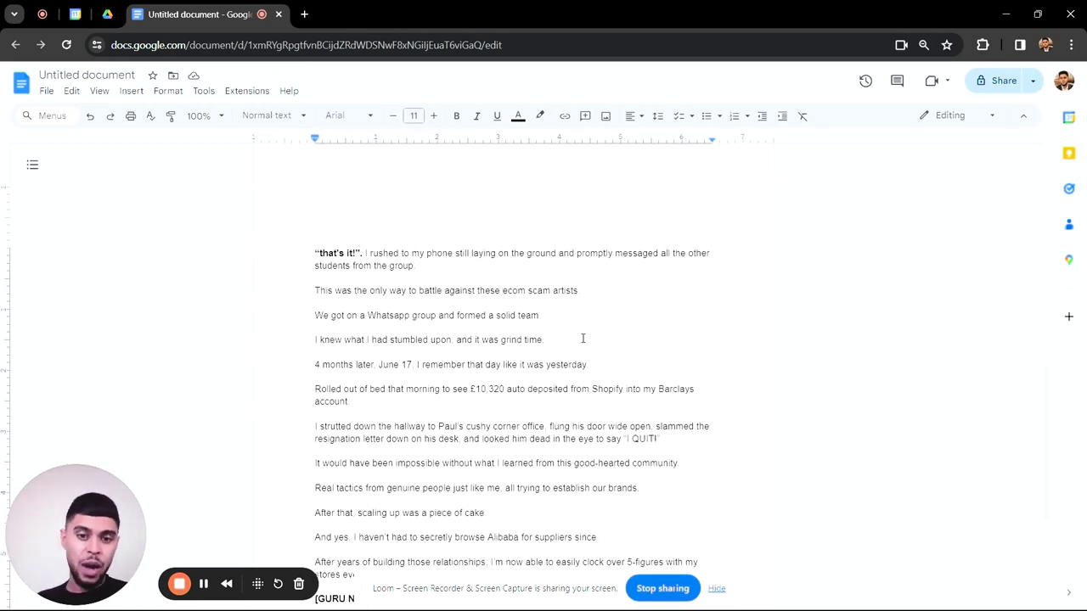
{"action": "scroll", "coordinate": [583, 338], "scroll_direction": "down", "scroll_amount": 1}
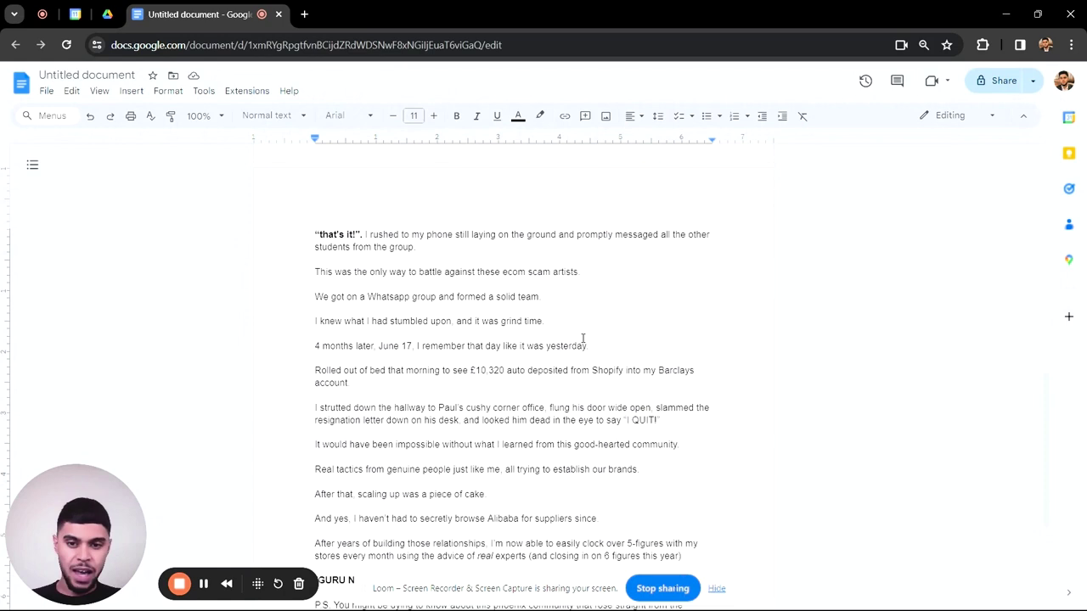
{"action": "scroll", "coordinate": [583, 337], "scroll_direction": "down", "scroll_amount": 1}
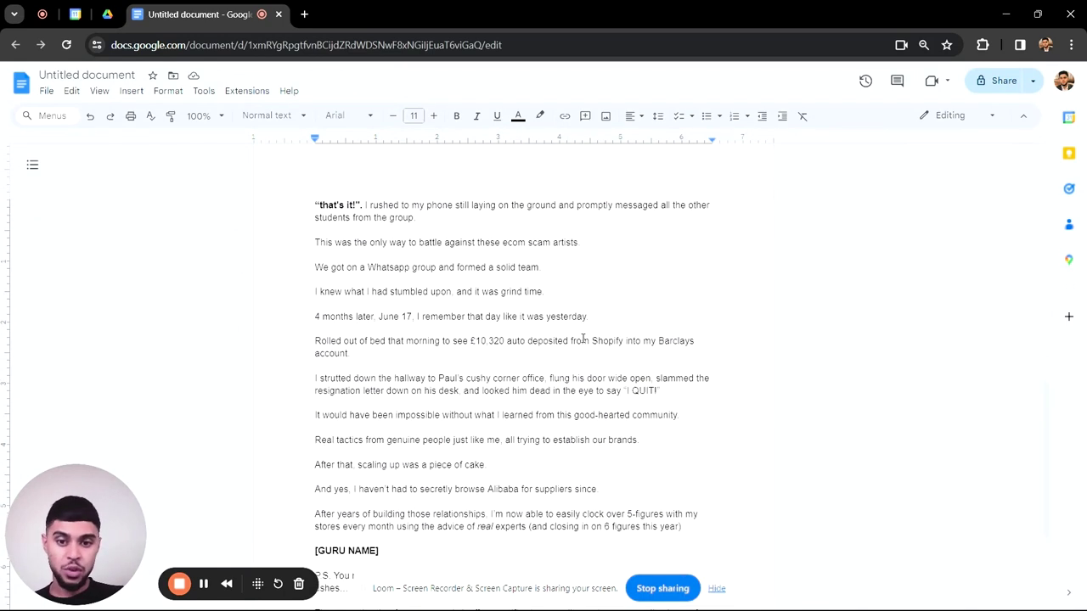
{"action": "scroll", "coordinate": [583, 338], "scroll_direction": "down", "scroll_amount": 1}
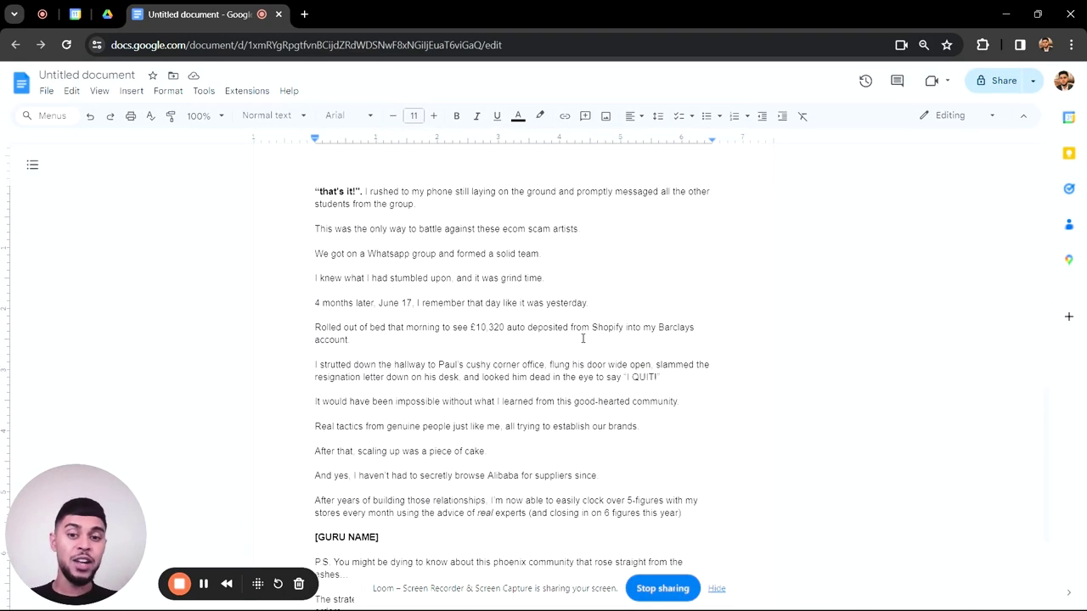
{"action": "scroll", "coordinate": [582, 338], "scroll_direction": "down", "scroll_amount": 1}
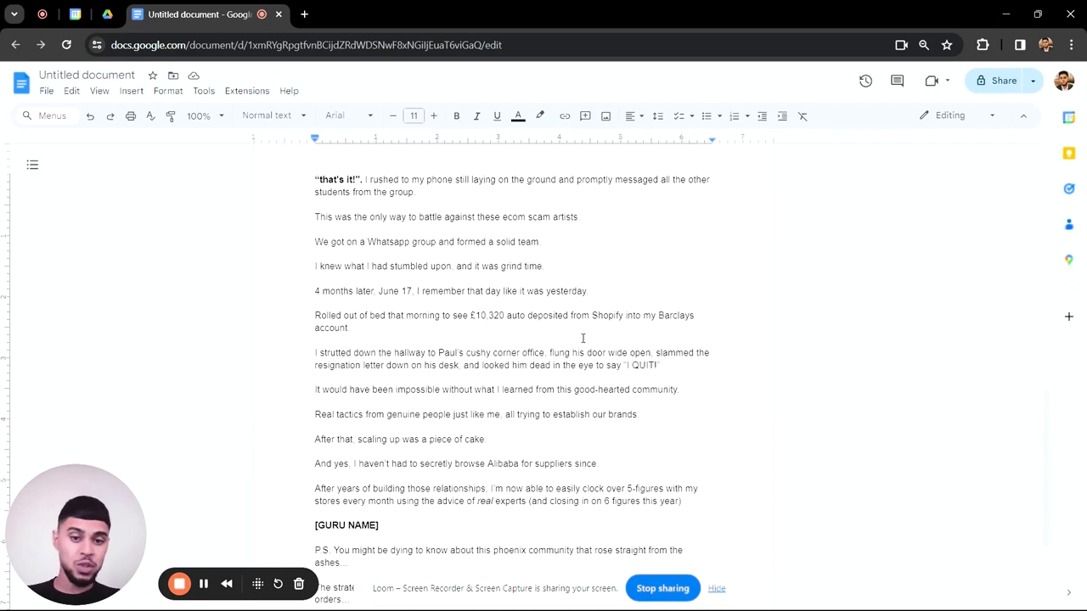
{"action": "scroll", "coordinate": [582, 338], "scroll_direction": "down", "scroll_amount": 1}
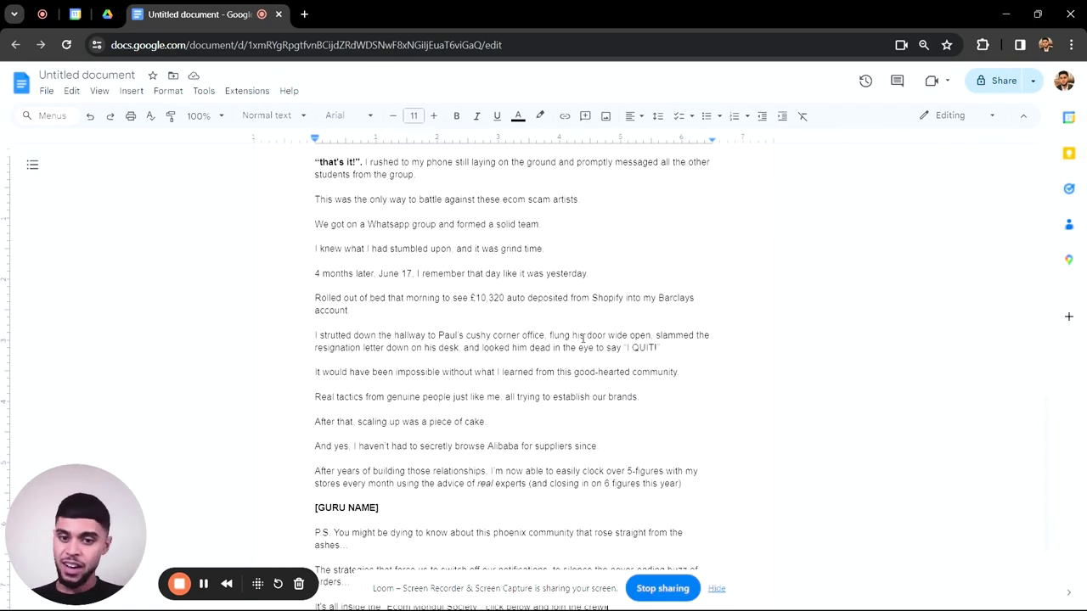
{"action": "scroll", "coordinate": [583, 338], "scroll_direction": "down", "scroll_amount": 1}
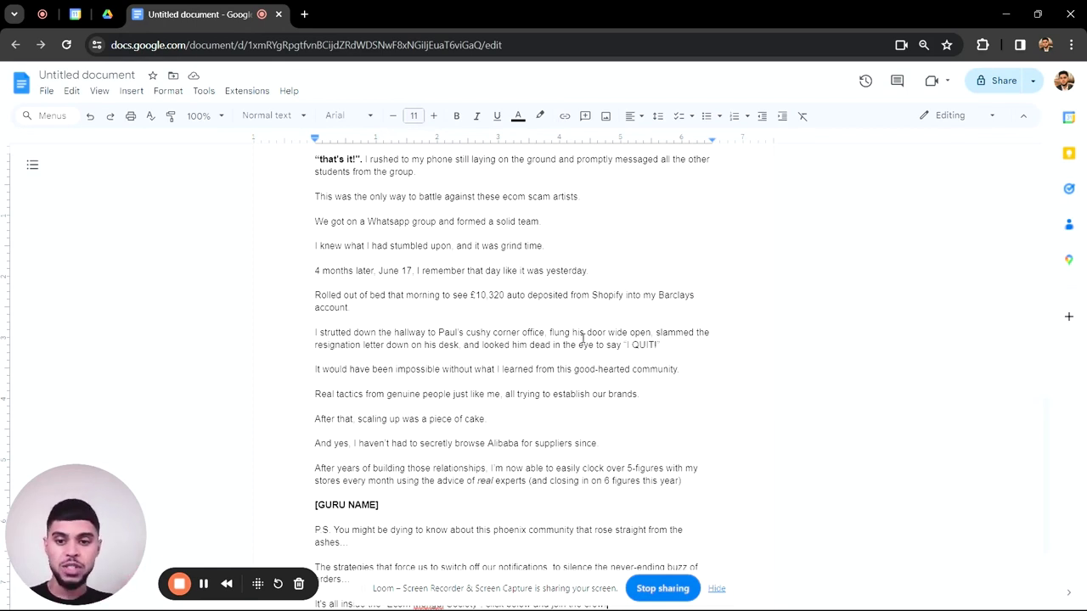
{"action": "scroll", "coordinate": [611, 338], "scroll_direction": "down", "scroll_amount": 1}
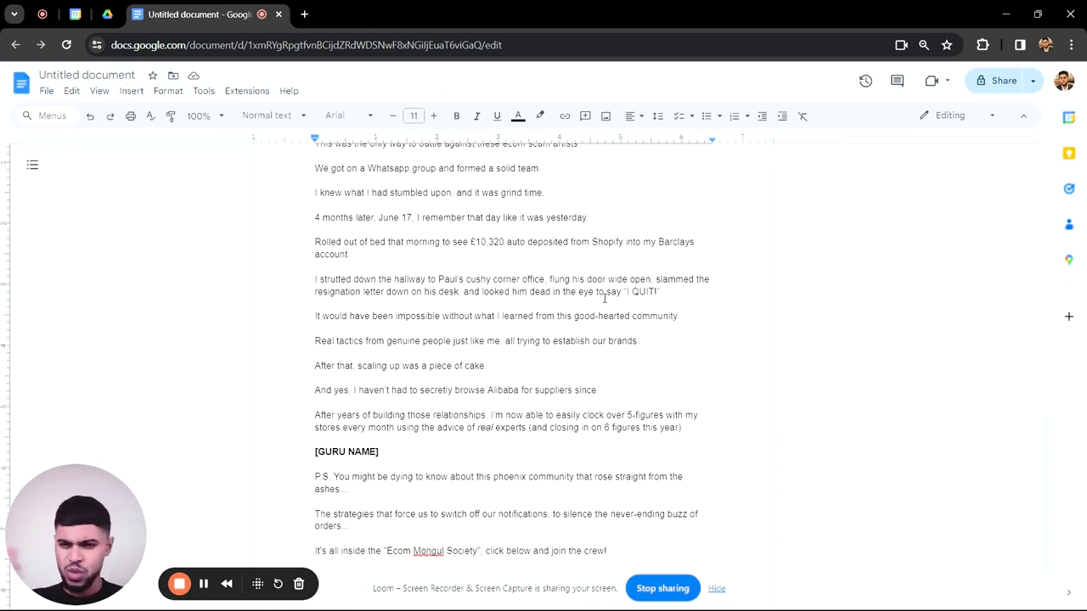
{"action": "scroll", "coordinate": [604, 297], "scroll_direction": "down", "scroll_amount": 1}
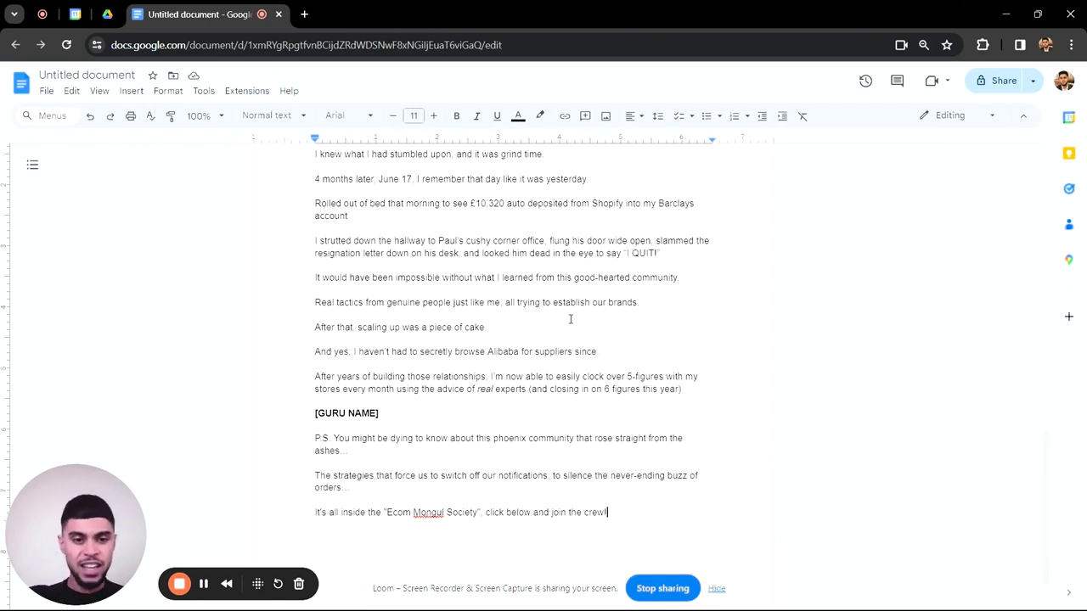
{"action": "scroll", "coordinate": [571, 319], "scroll_direction": "down", "scroll_amount": 1}
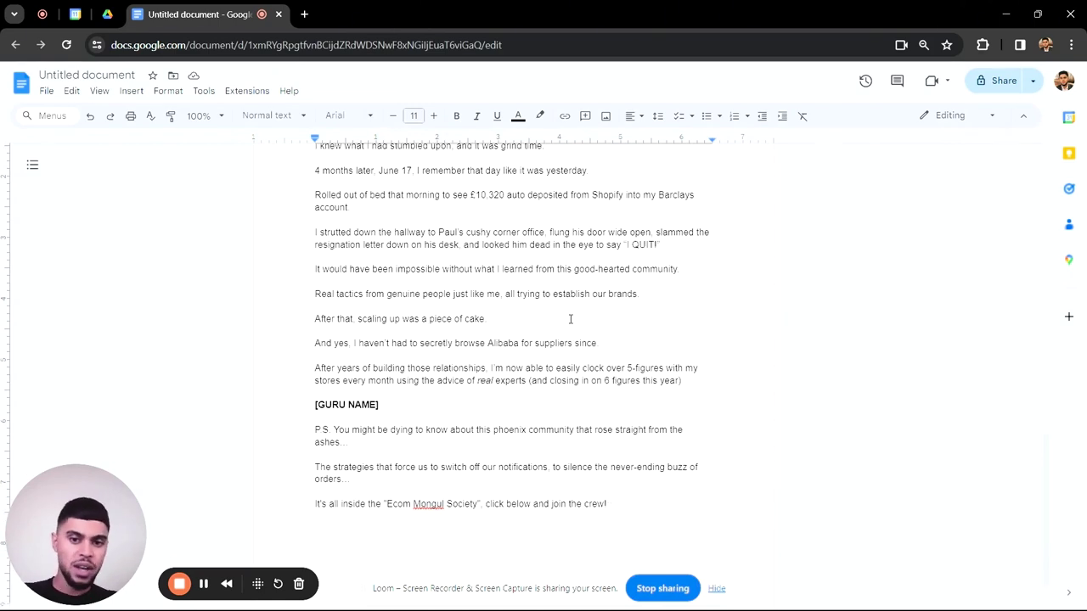
{"action": "scroll", "coordinate": [571, 319], "scroll_direction": "down", "scroll_amount": 1}
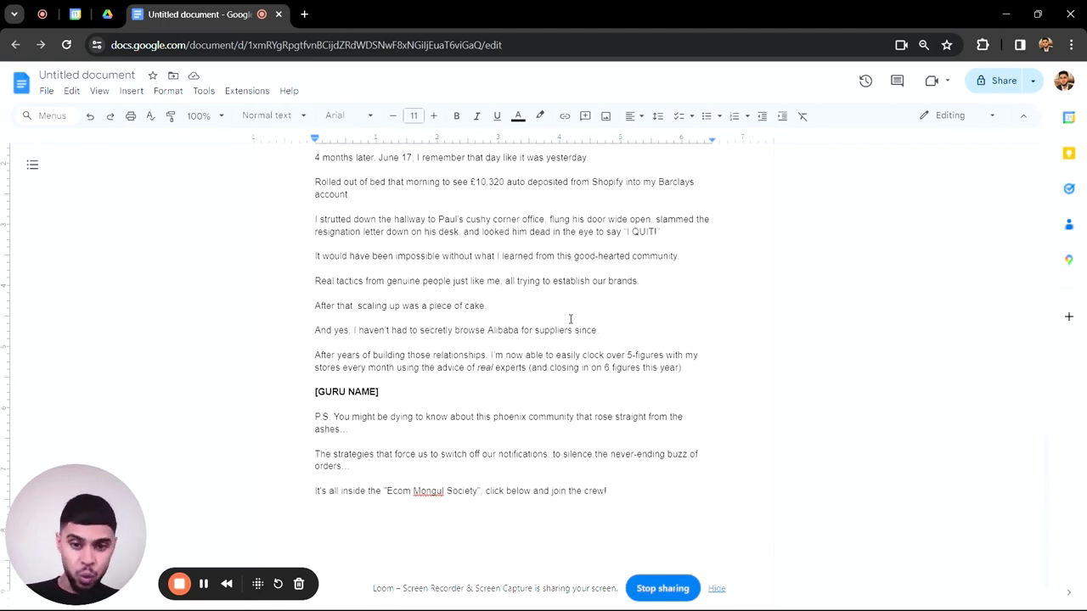
{"action": "scroll", "coordinate": [570, 320], "scroll_direction": "down", "scroll_amount": 1}
{"action": "scroll", "coordinate": [571, 319], "scroll_direction": "down", "scroll_amount": 2}
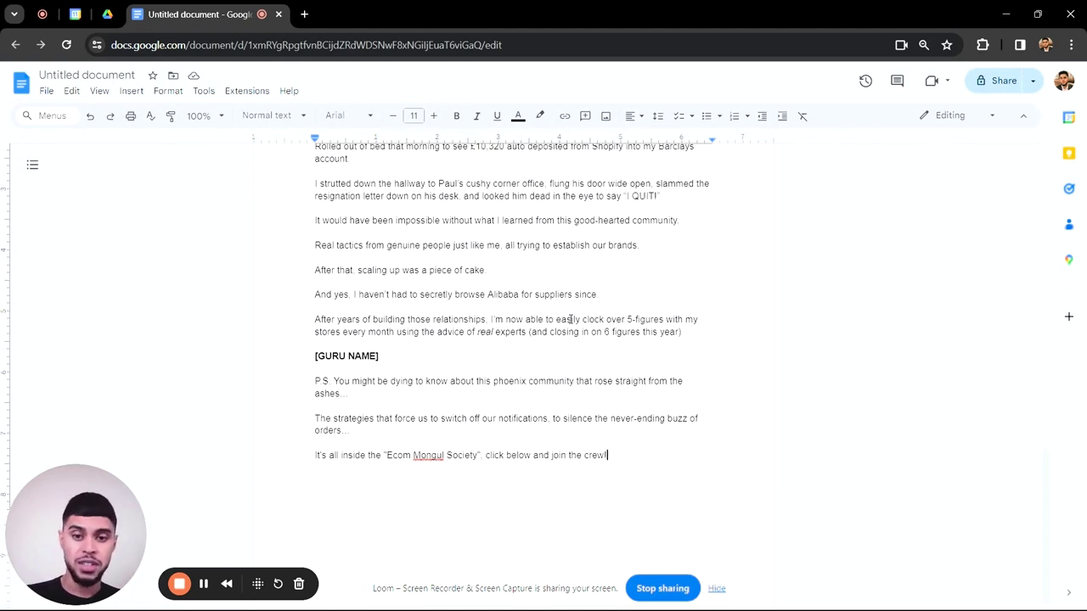
{"action": "scroll", "coordinate": [570, 319], "scroll_direction": "down", "scroll_amount": 1}
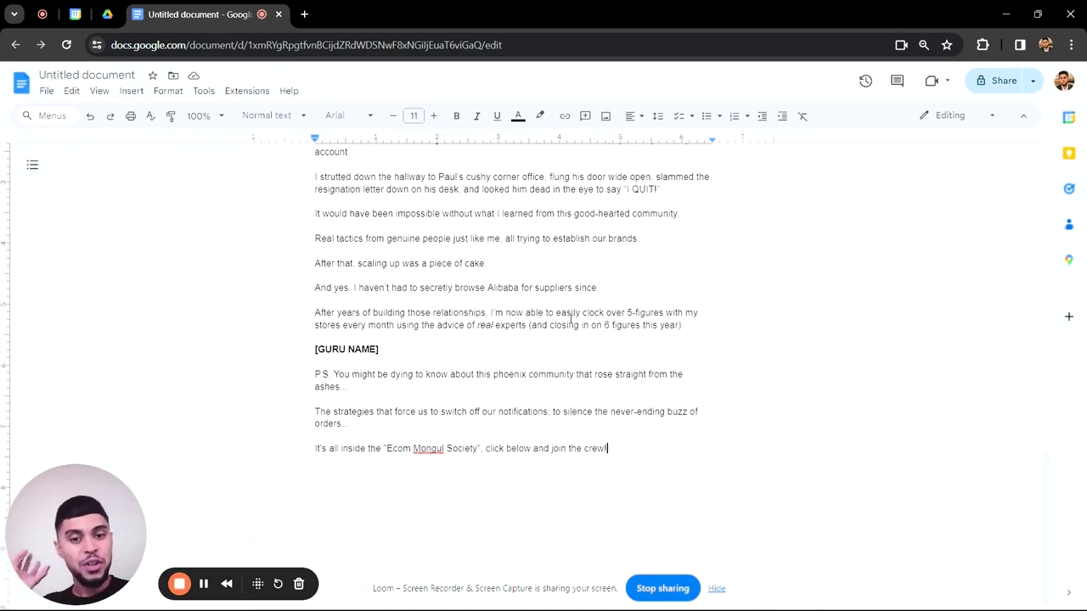
{"action": "scroll", "coordinate": [571, 321], "scroll_direction": "down", "scroll_amount": 1}
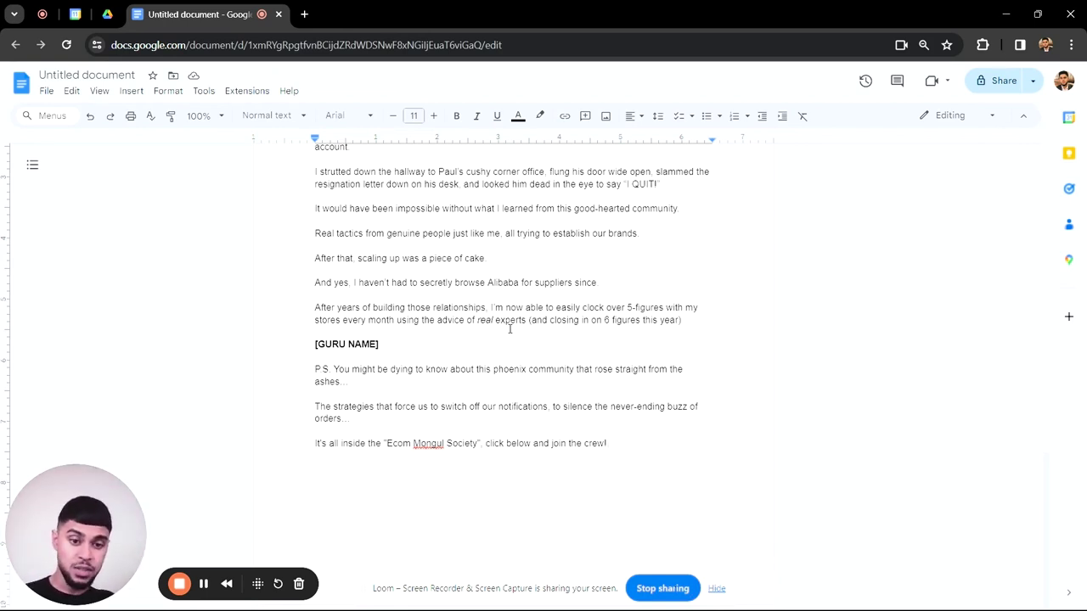
{"action": "left_click", "coordinate": [392, 342]}
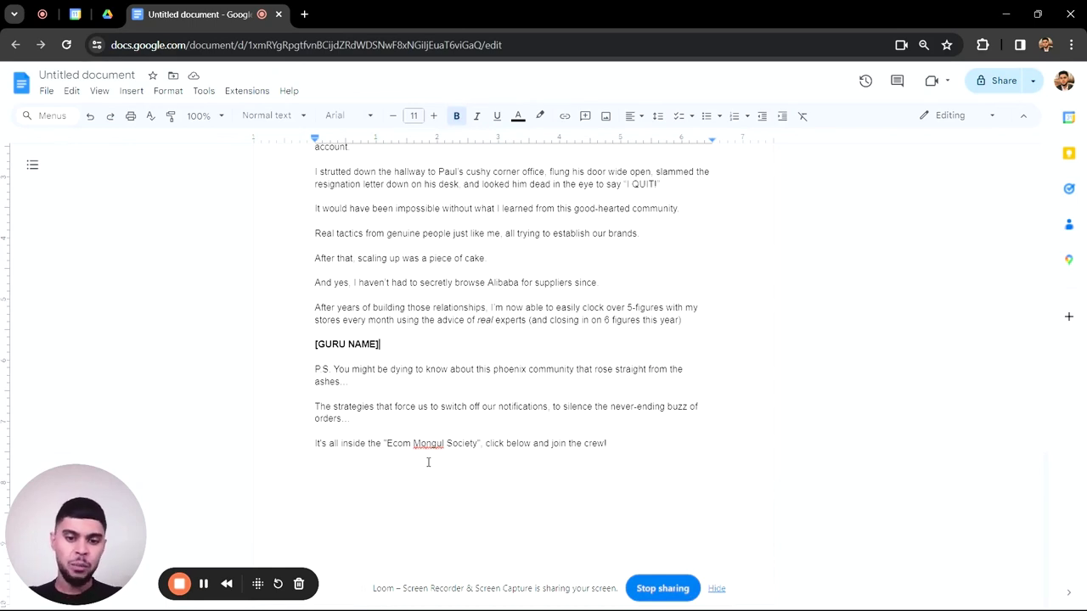
{"action": "left_click", "coordinate": [564, 456]}
{"action": "scroll", "coordinate": [533, 387], "scroll_direction": "up", "scroll_amount": 2}
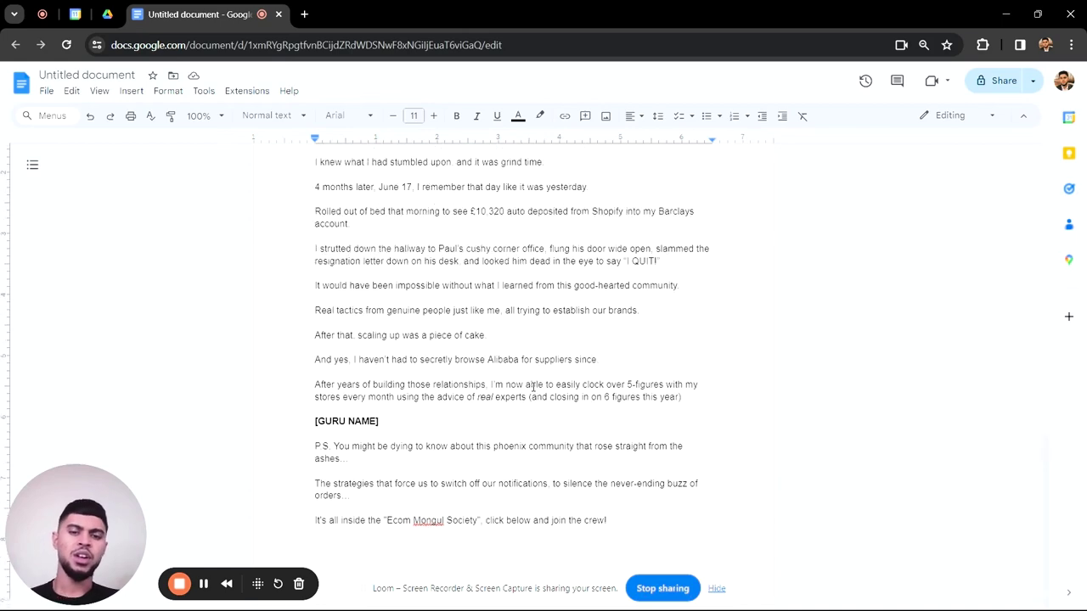
{"action": "scroll", "coordinate": [533, 387], "scroll_direction": "up", "scroll_amount": 2}
{"action": "scroll", "coordinate": [533, 387], "scroll_direction": "up", "scroll_amount": 2}
{"action": "scroll", "coordinate": [533, 387], "scroll_direction": "up", "scroll_amount": 3}
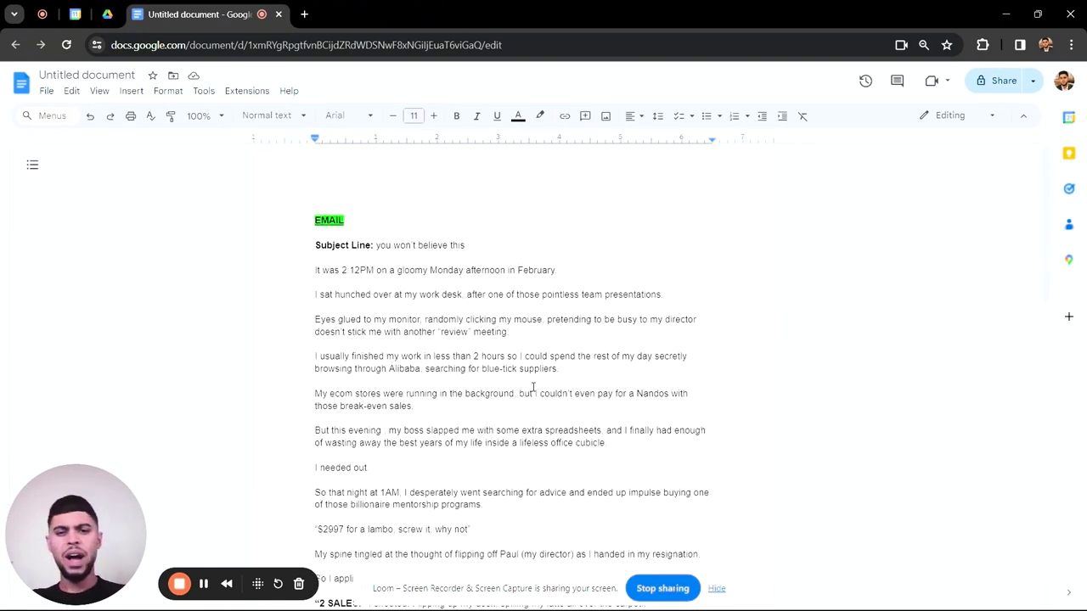
{"action": "scroll", "coordinate": [533, 388], "scroll_direction": "down", "scroll_amount": 1}
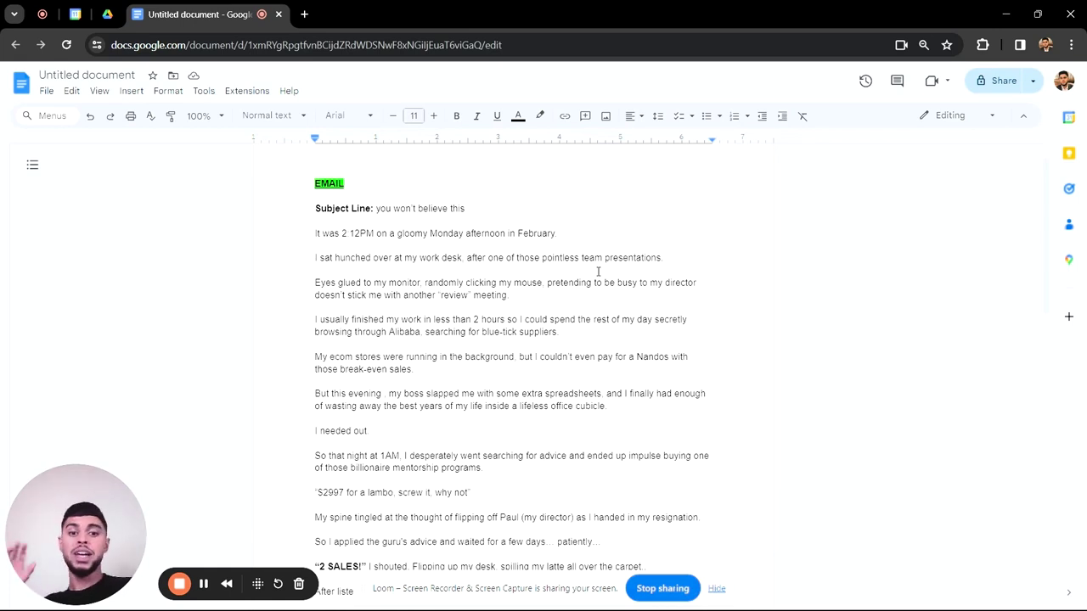
{"action": "scroll", "coordinate": [597, 271], "scroll_direction": "down", "scroll_amount": 1}
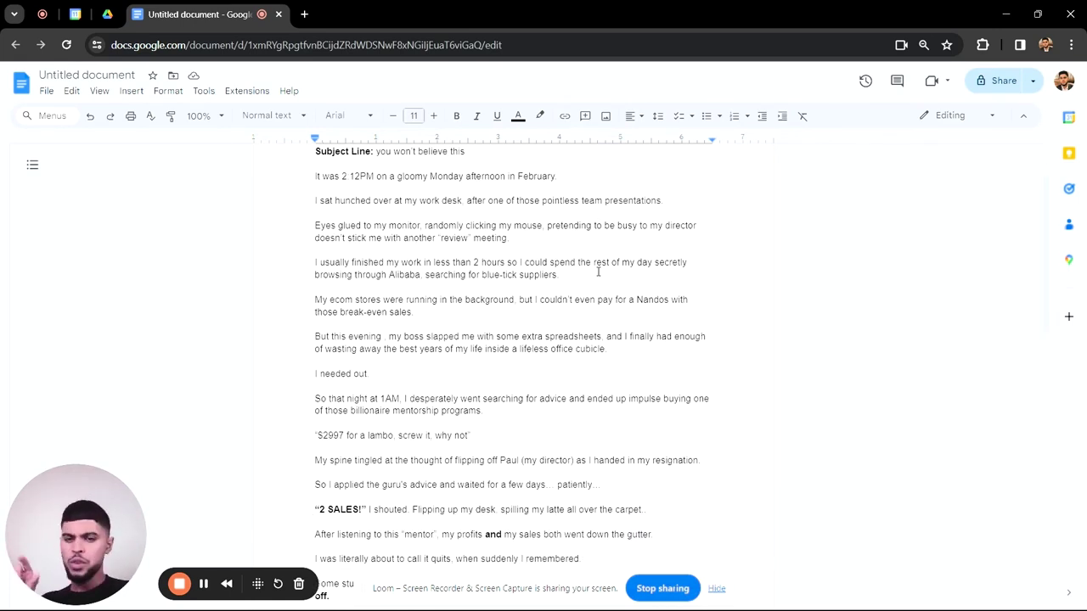
{"action": "scroll", "coordinate": [597, 272], "scroll_direction": "down", "scroll_amount": 1}
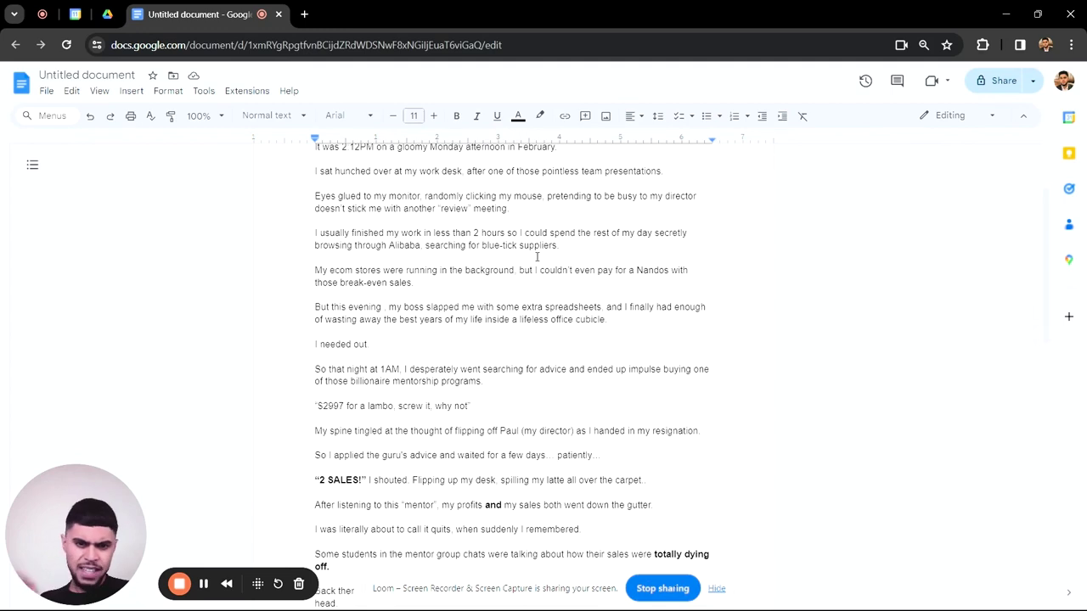
{"action": "scroll", "coordinate": [557, 328], "scroll_direction": "down", "scroll_amount": 1}
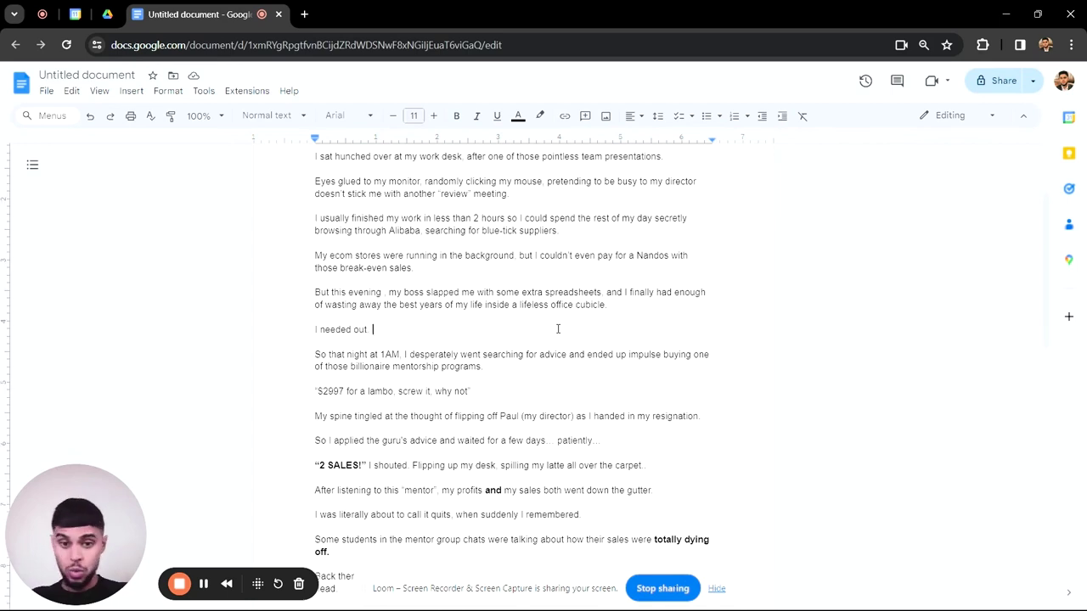
{"action": "scroll", "coordinate": [557, 328], "scroll_direction": "down", "scroll_amount": 3}
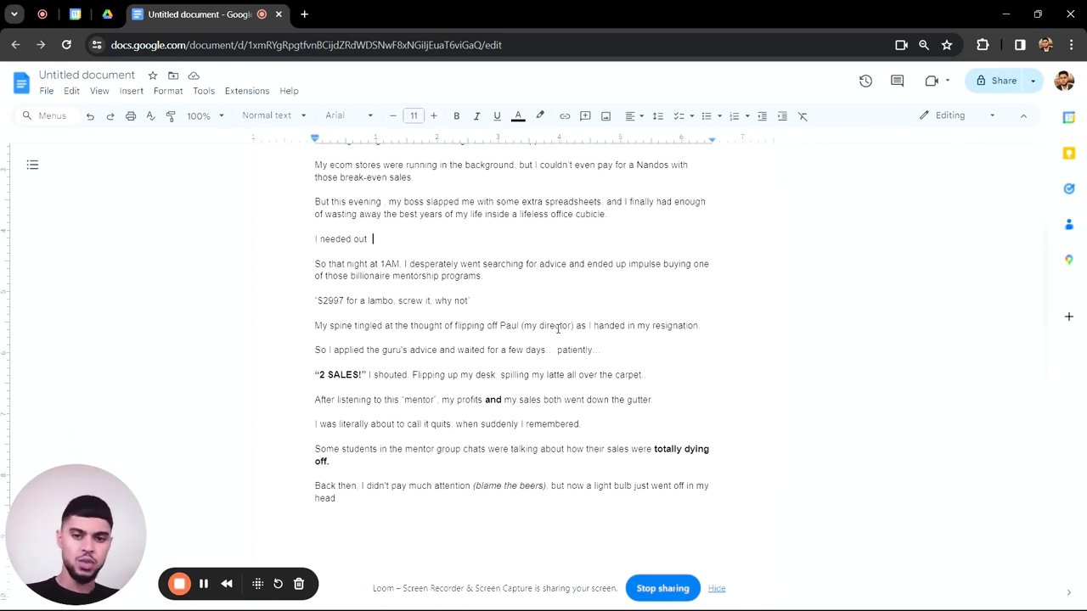
{"action": "scroll", "coordinate": [557, 328], "scroll_direction": "down", "scroll_amount": 1}
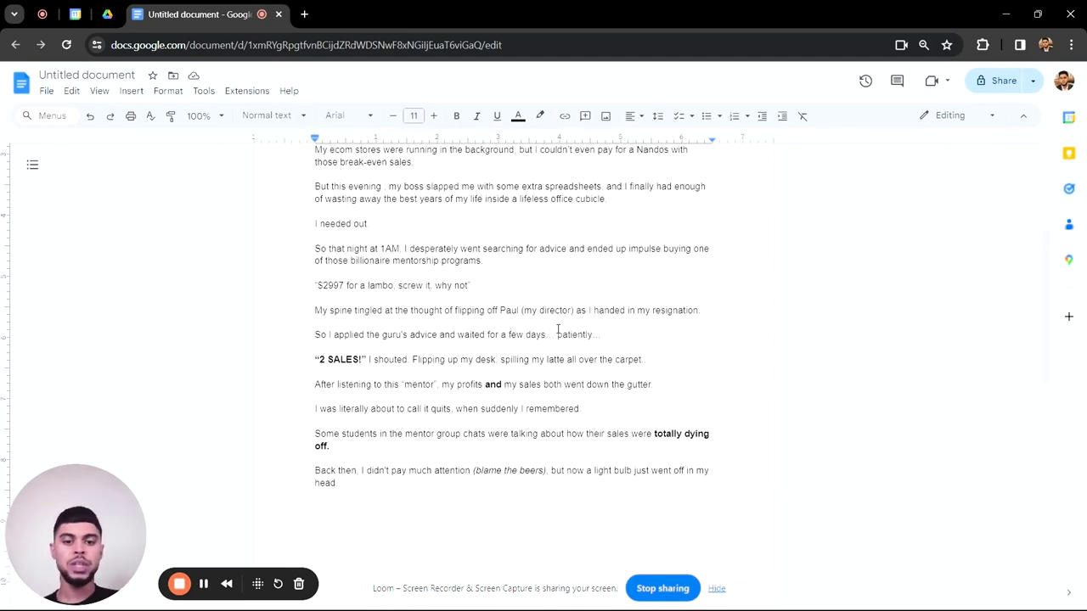
{"action": "scroll", "coordinate": [561, 331], "scroll_direction": "down", "scroll_amount": 2}
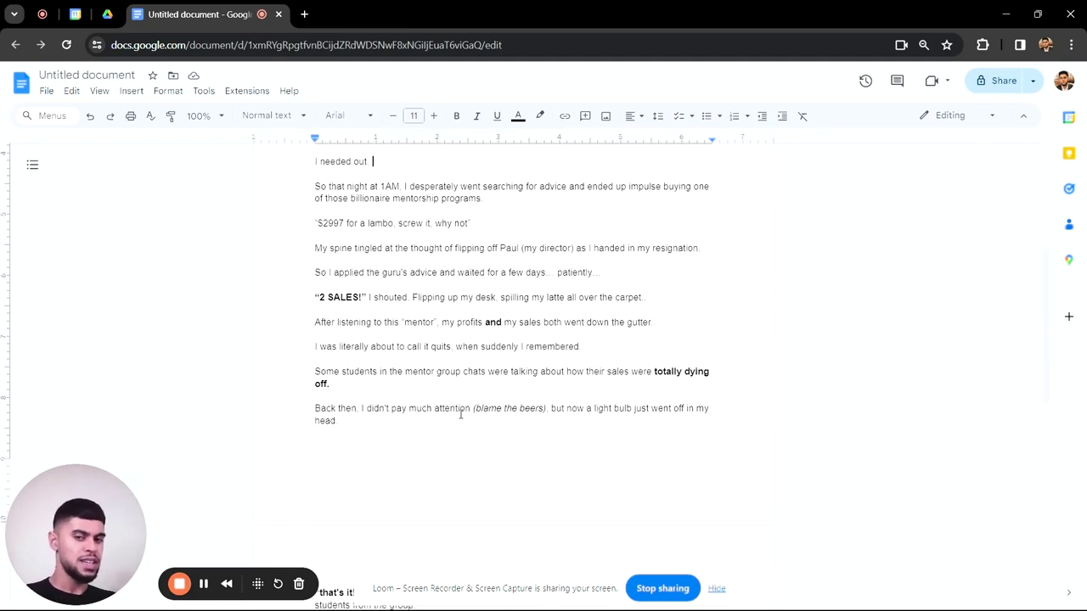
{"action": "scroll", "coordinate": [461, 414], "scroll_direction": "down", "scroll_amount": 2}
{"action": "scroll", "coordinate": [461, 414], "scroll_direction": "down", "scroll_amount": 2}
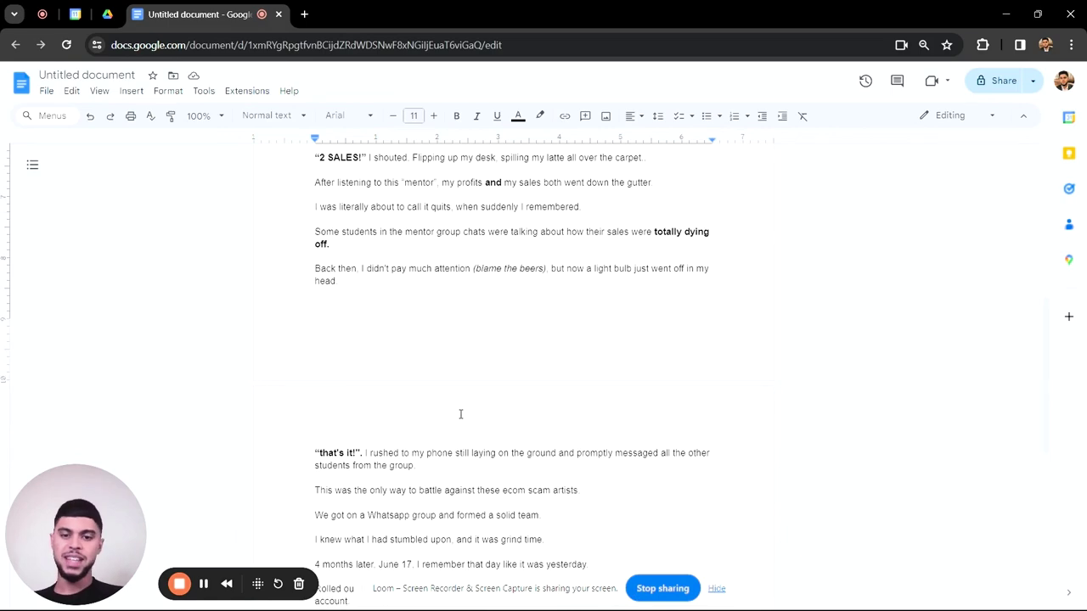
{"action": "scroll", "coordinate": [461, 414], "scroll_direction": "down", "scroll_amount": 3}
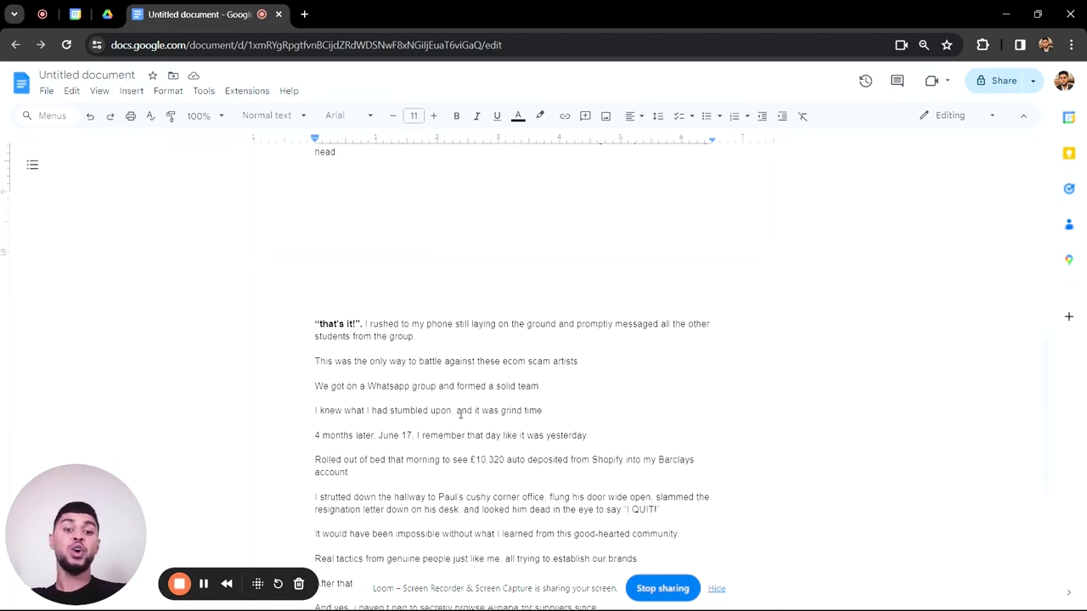
{"action": "scroll", "coordinate": [460, 414], "scroll_direction": "down", "scroll_amount": 1}
{"action": "scroll", "coordinate": [461, 414], "scroll_direction": "down", "scroll_amount": 1}
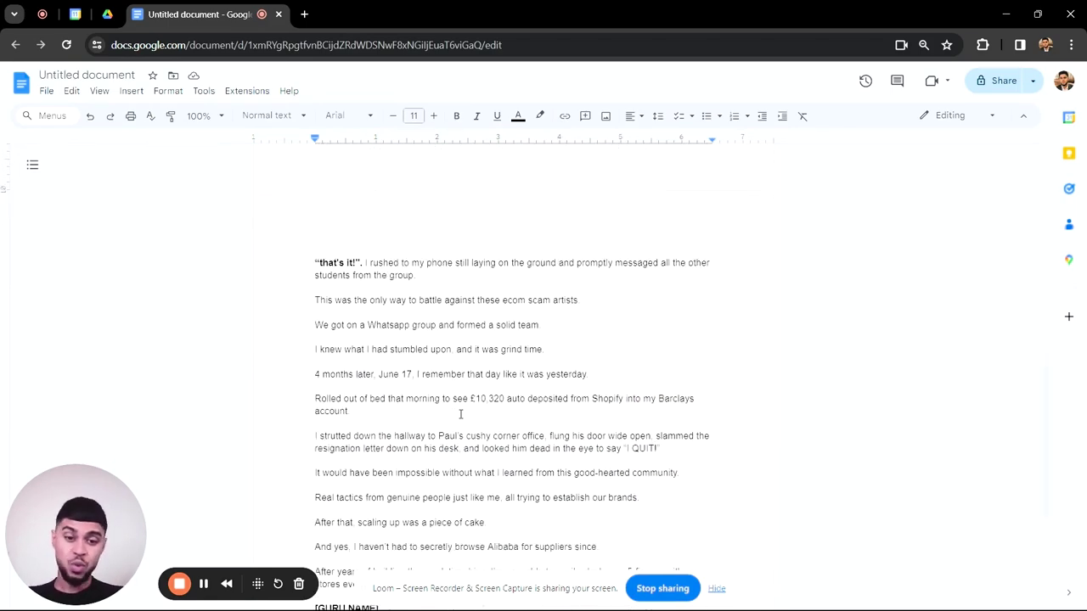
{"action": "scroll", "coordinate": [474, 417], "scroll_direction": "down", "scroll_amount": 2}
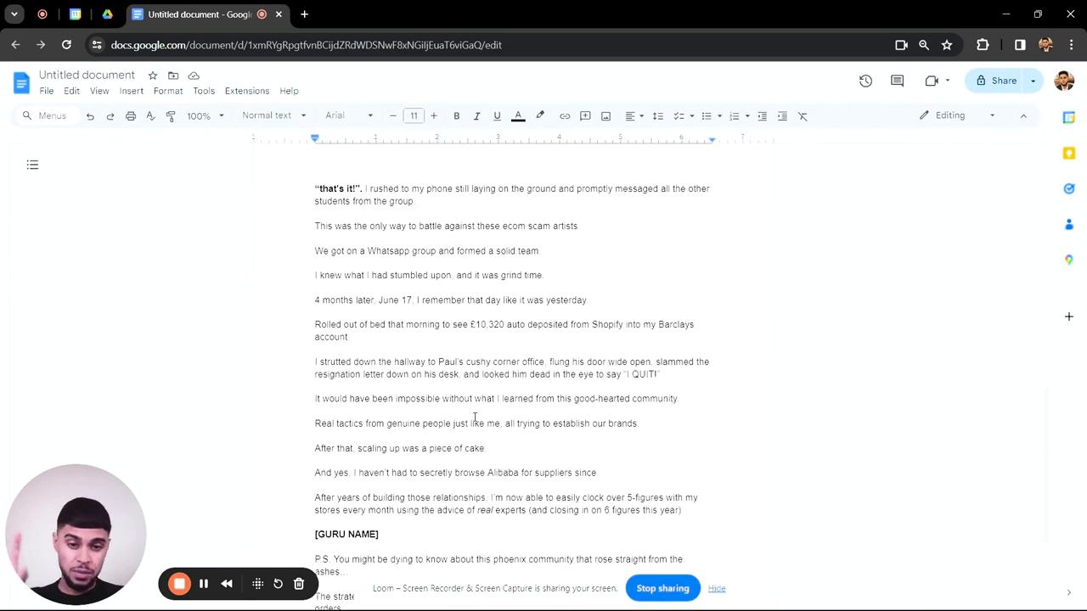
{"action": "scroll", "coordinate": [475, 416], "scroll_direction": "down", "scroll_amount": 2}
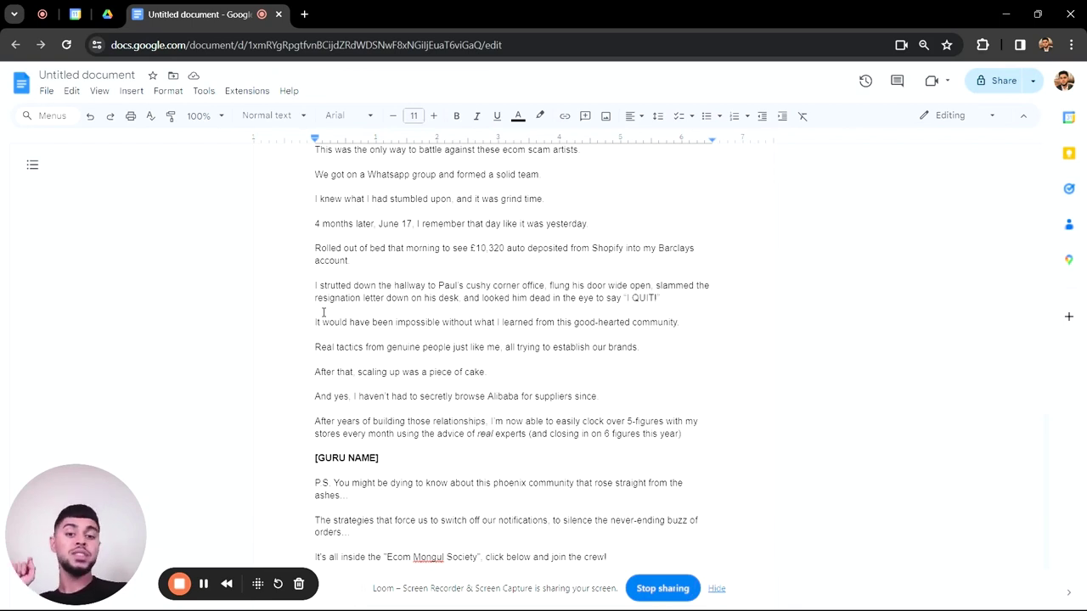
{"action": "scroll", "coordinate": [323, 313], "scroll_direction": "down", "scroll_amount": 1}
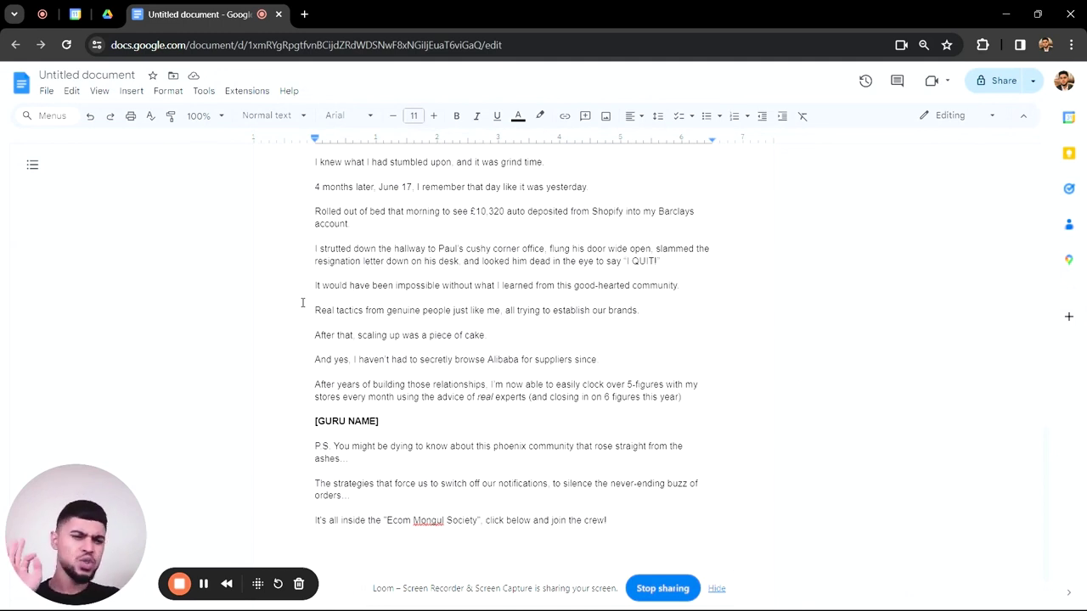
{"action": "scroll", "coordinate": [302, 302], "scroll_direction": "down", "scroll_amount": 2}
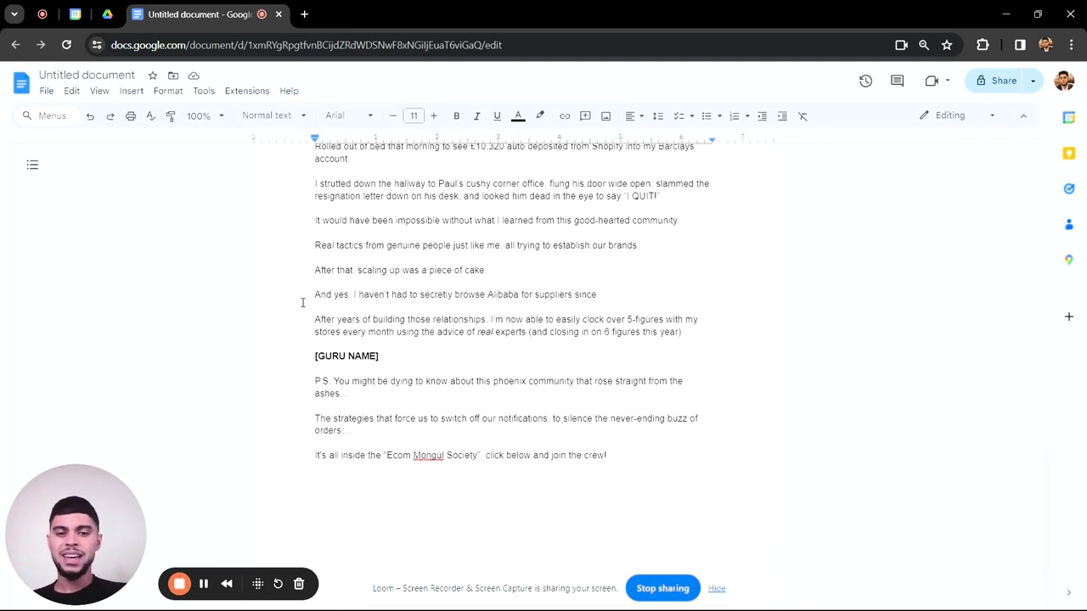
{"action": "scroll", "coordinate": [370, 389], "scroll_direction": "down", "scroll_amount": 1}
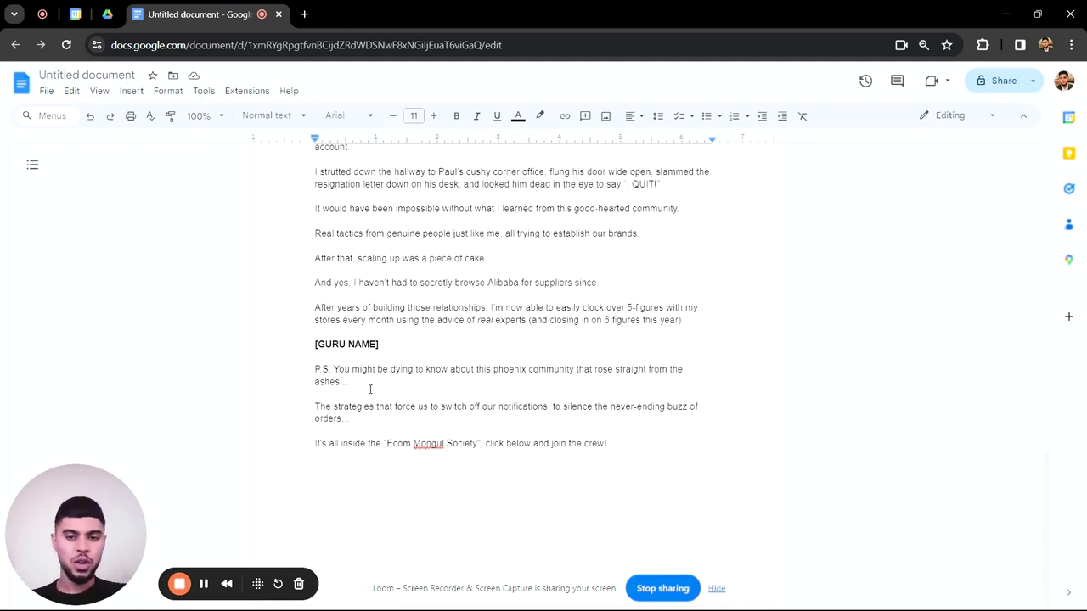